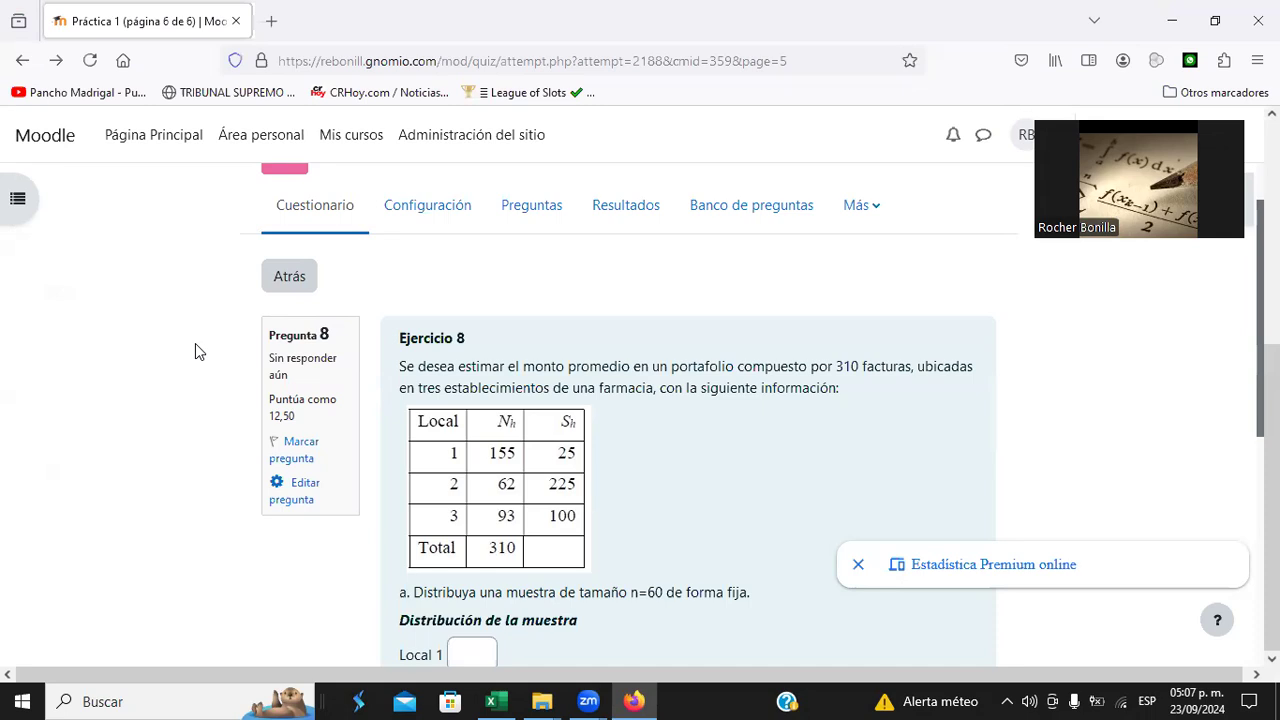
Answer part a of Ejercicio 8 by entering a sample size of 20 for each of Local 1, Local 2 and Local 3.
scroll(652, 436, down, 2)
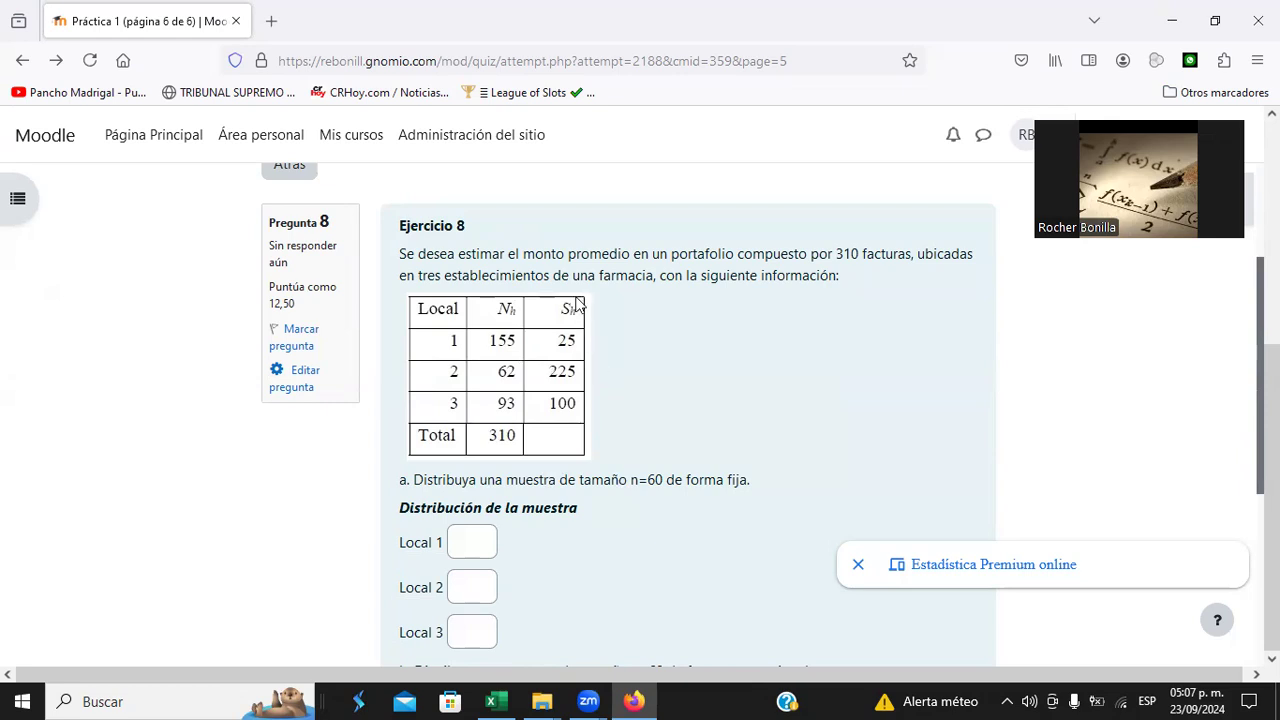
scroll(651, 380, down, 3)
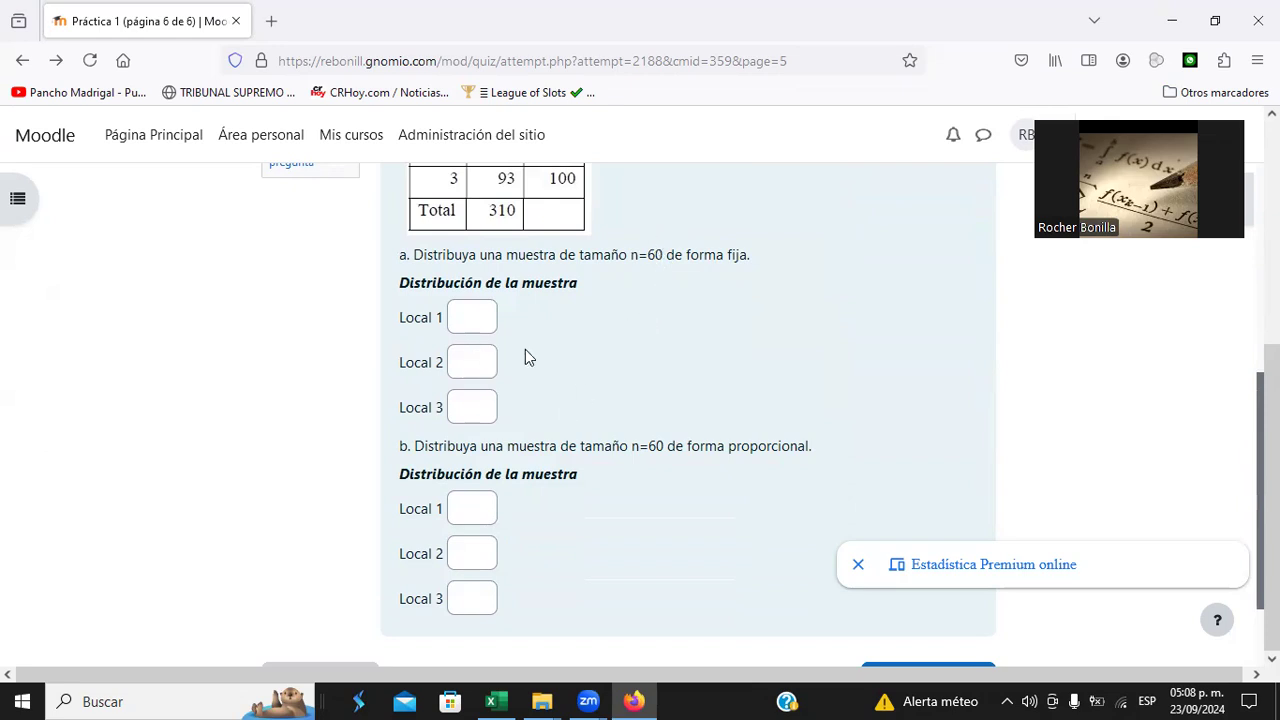
click(474, 320)
text(20)
click(458, 360)
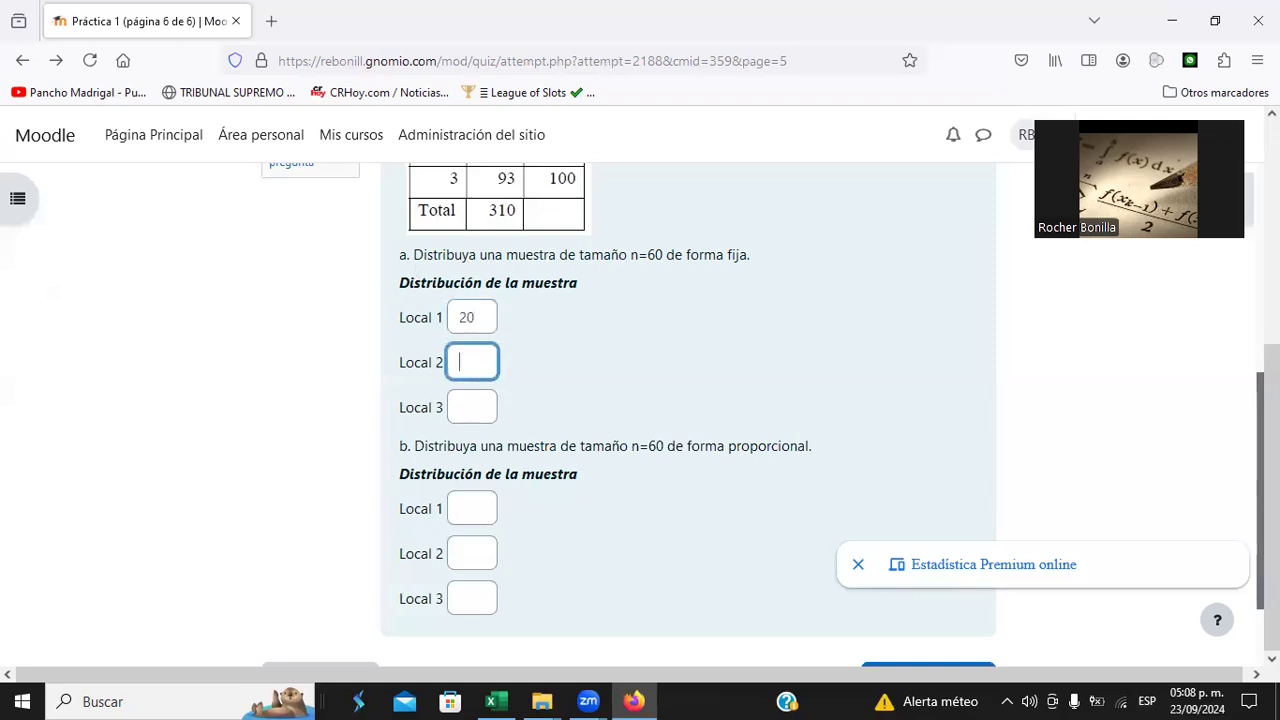
click(468, 407)
text(20)
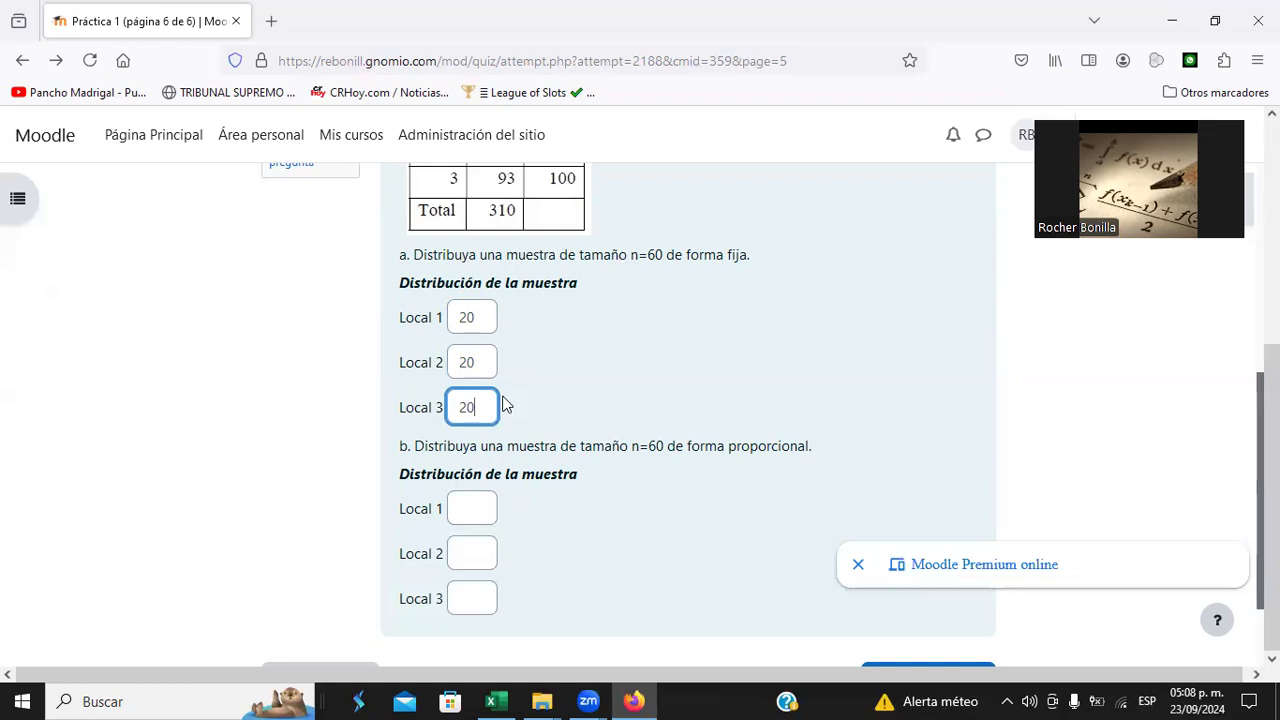
Review the table of Nh values alongside the part b question on proportional distribution of the n=60 sample.
scroll(581, 341, up, 2)
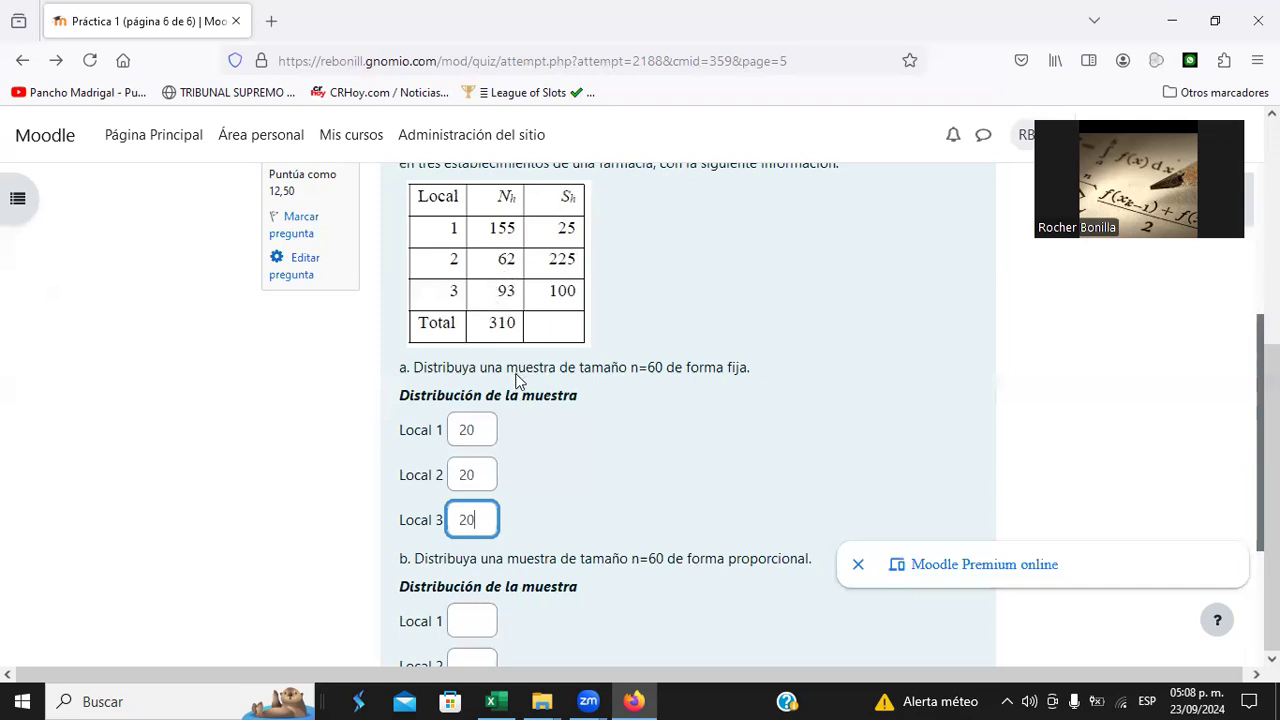
scroll(517, 381, down, 2)
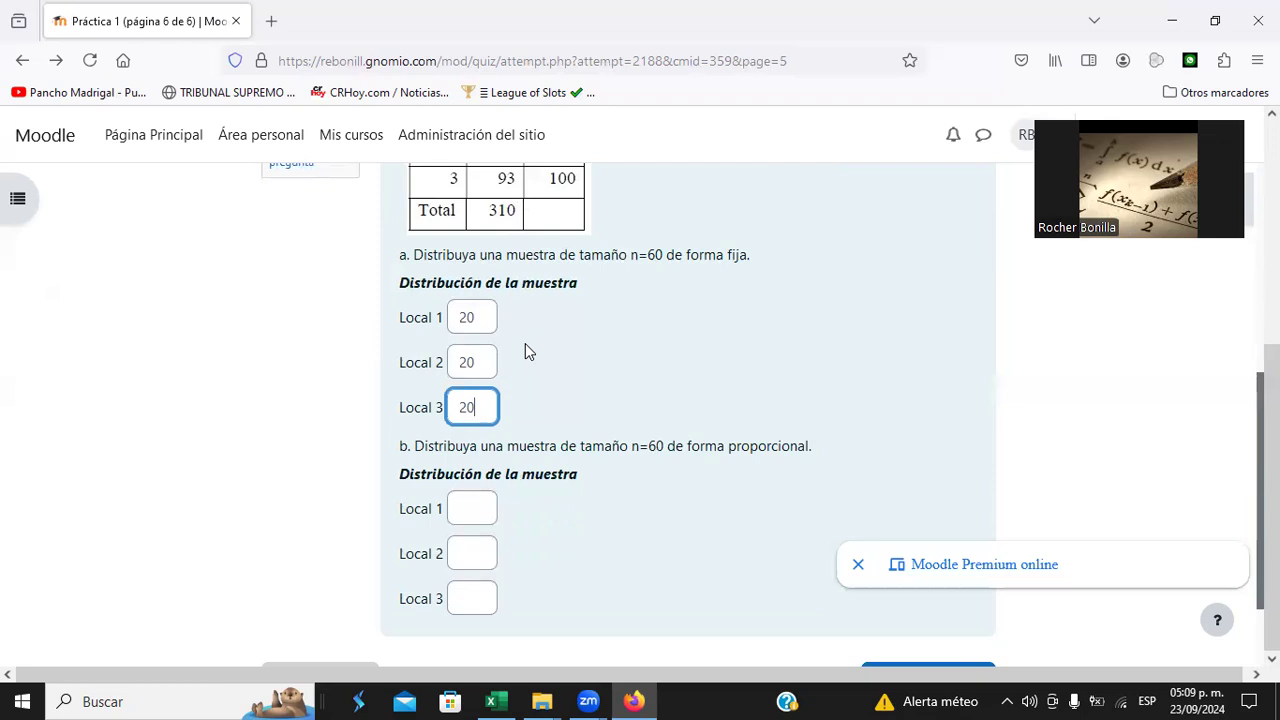
scroll(490, 298, up, 2)
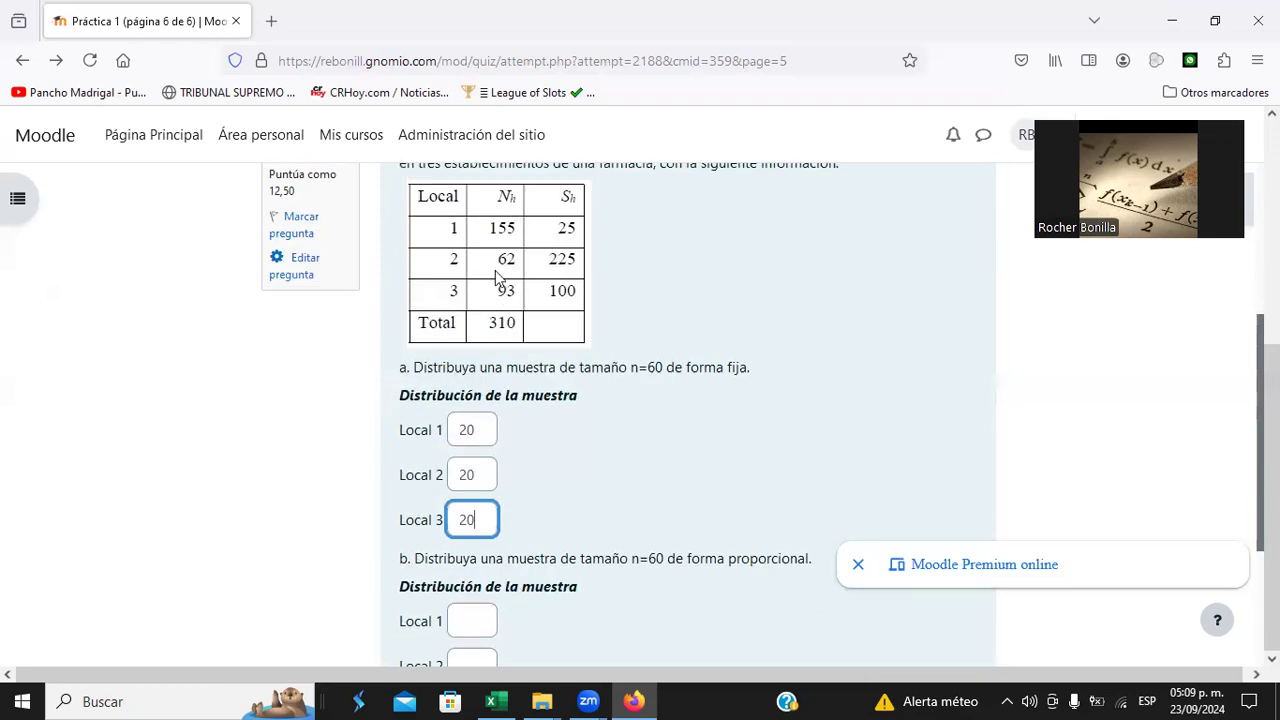
scroll(498, 278, down, 4)
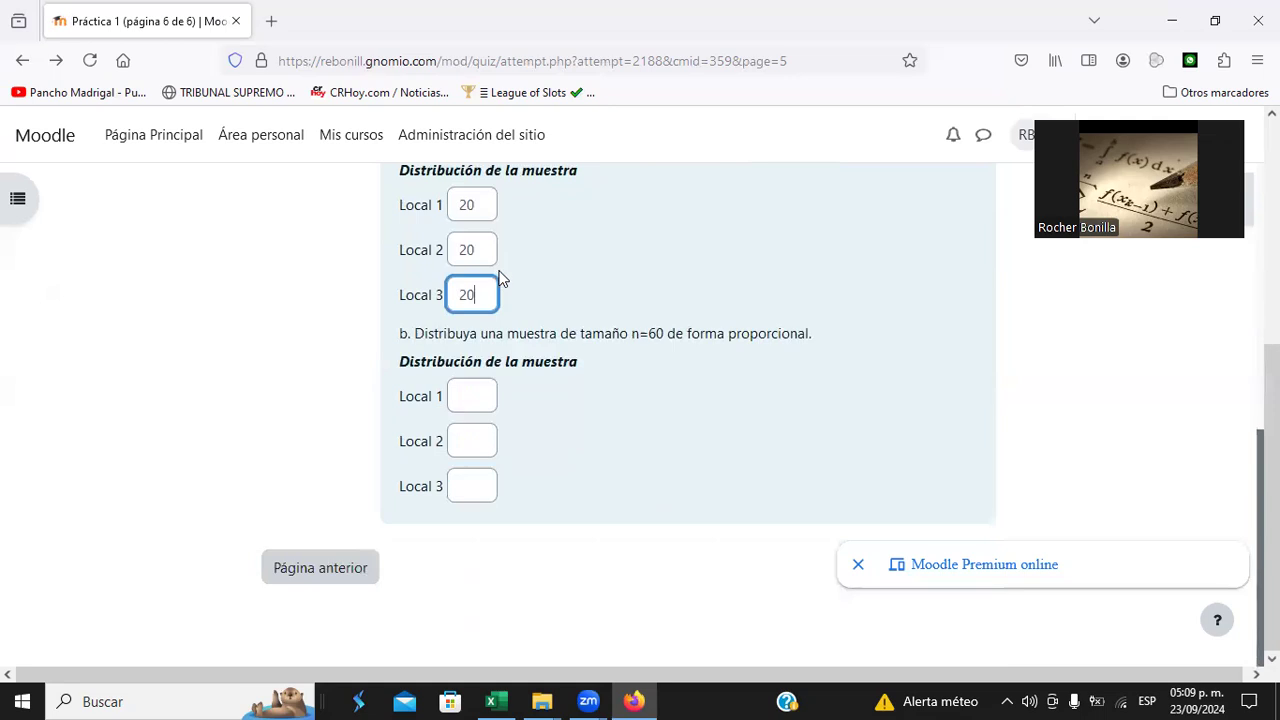
scroll(500, 278, up, 4)
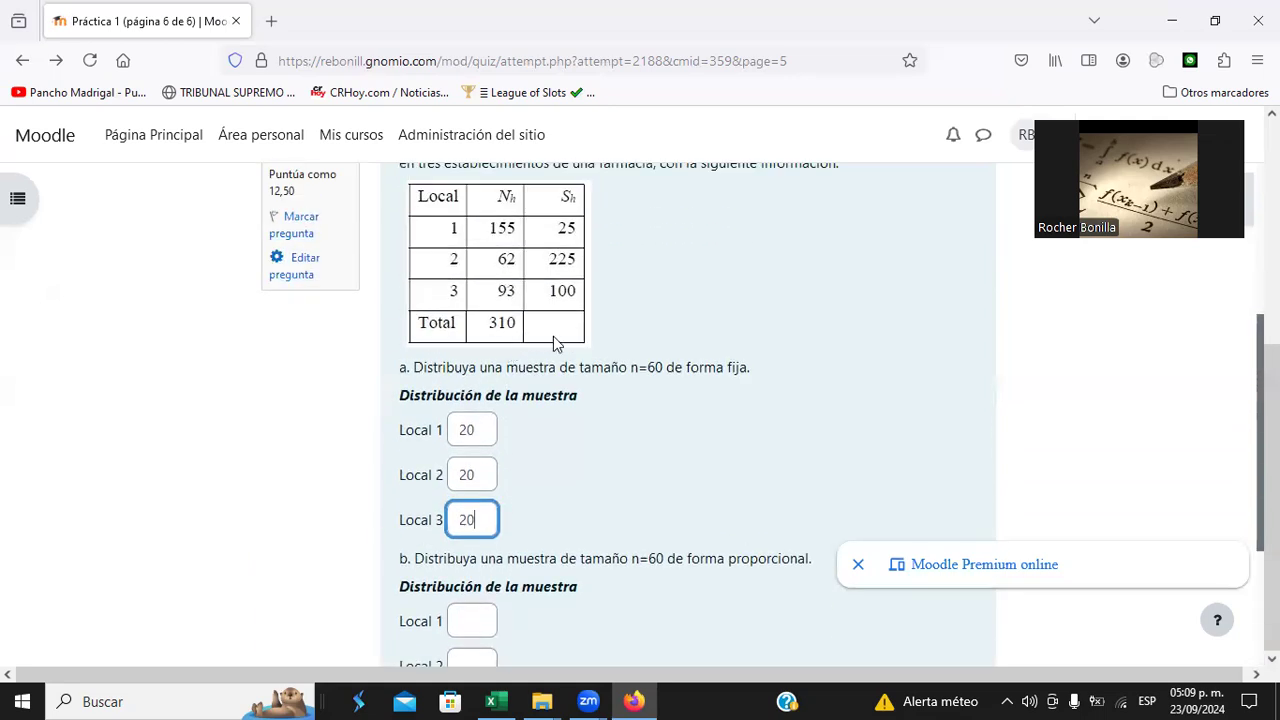
scroll(553, 343, down, 4)
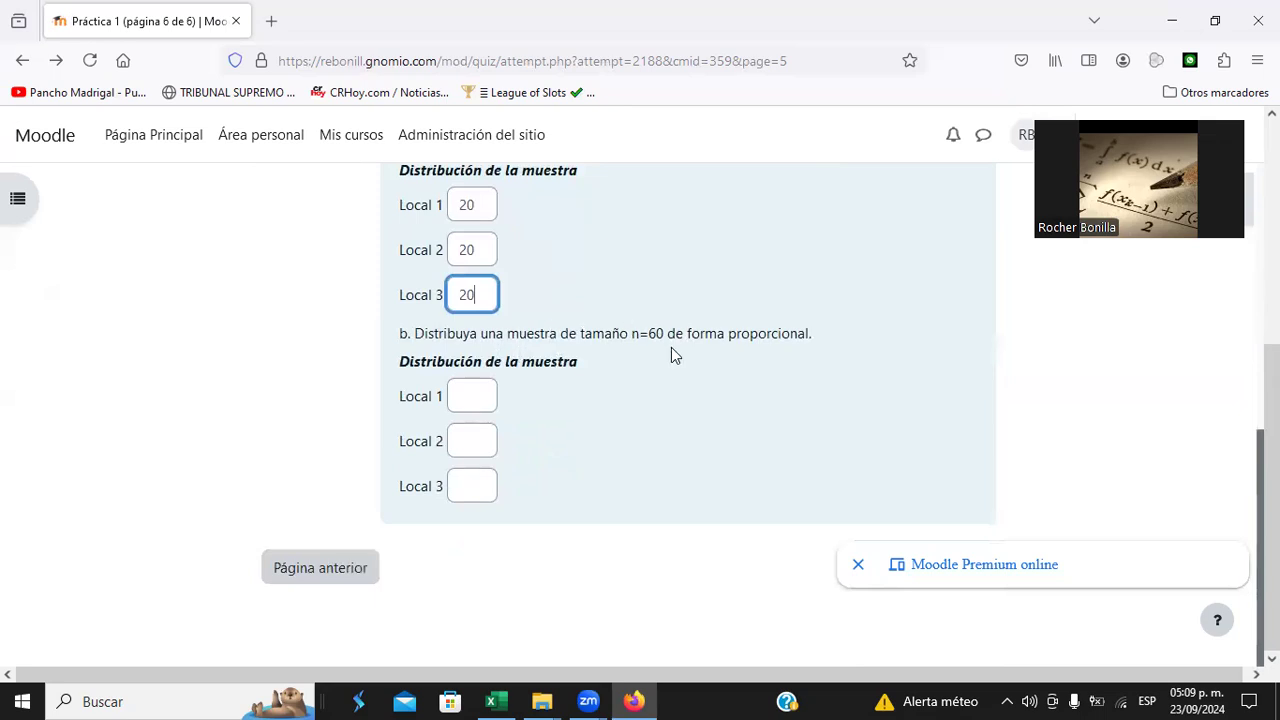
scroll(632, 402, up, 4)
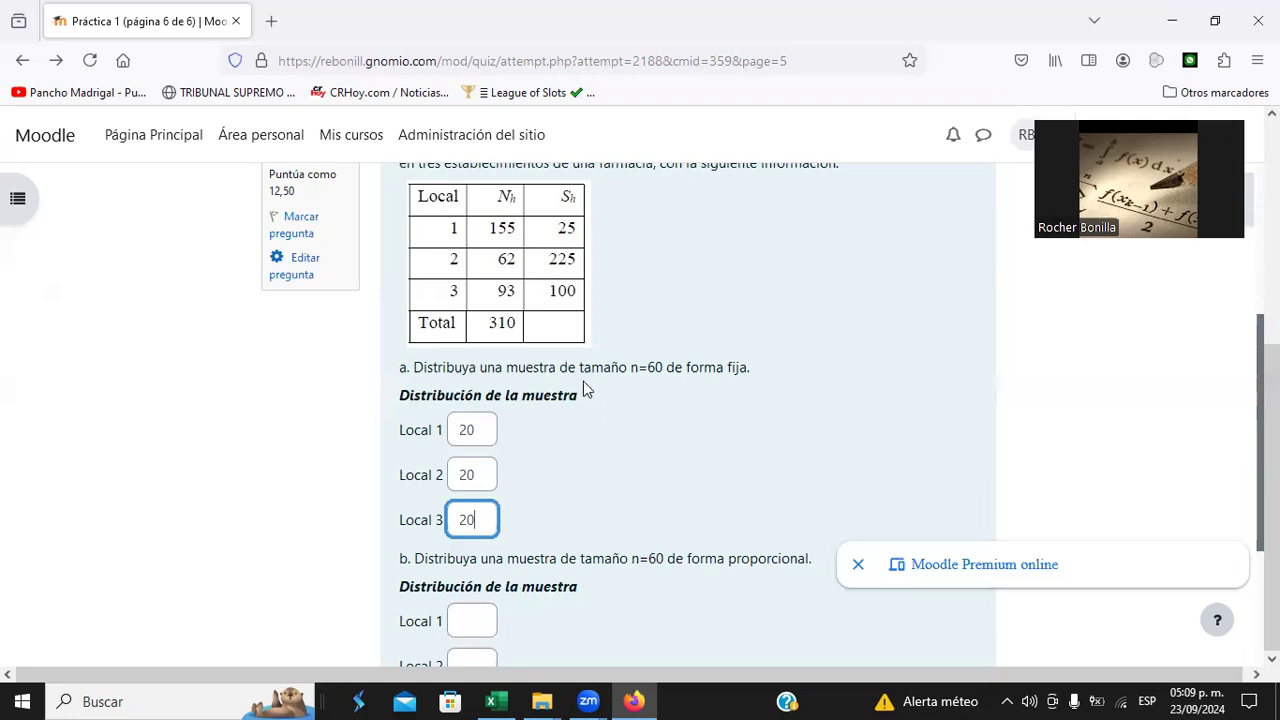
Switch to the Excel workbook and list Local, 1, 2, 3 and Total down cells A14 to A18.
click(292, 380)
key(alt+Tab)
key(alt+Tab)
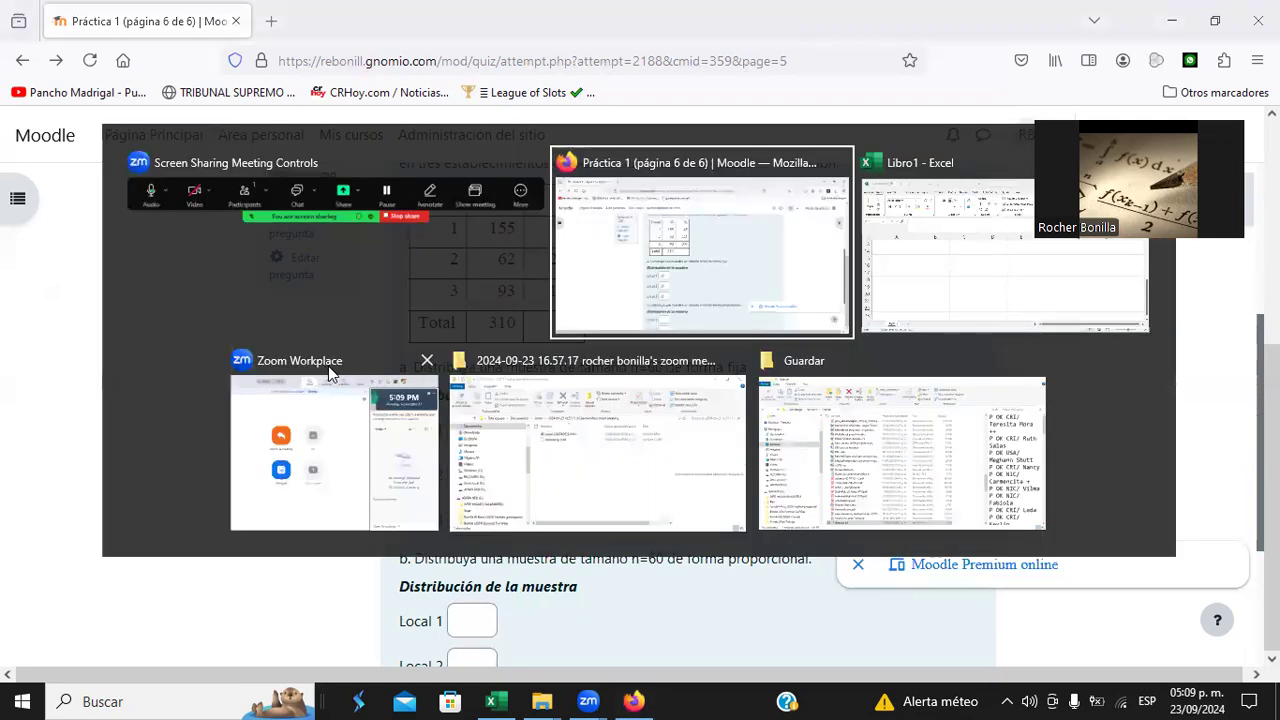
text(Local)
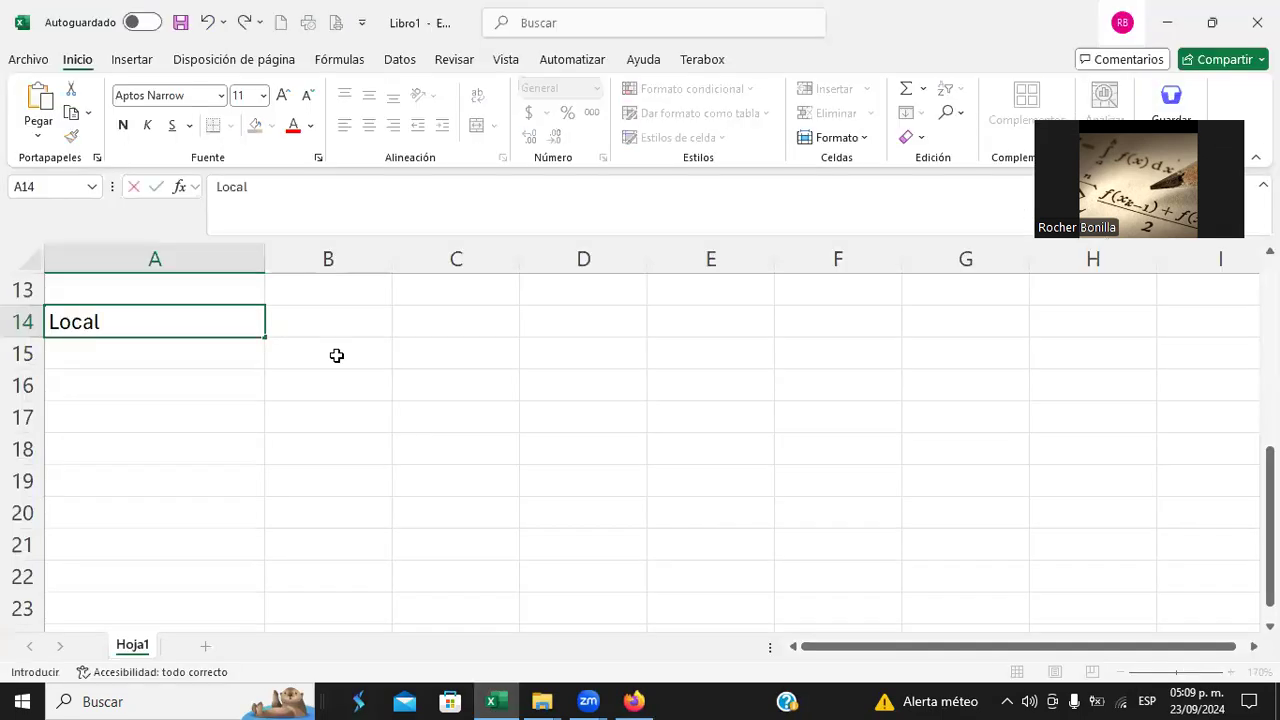
key(Return)
text(1)
key(Return)
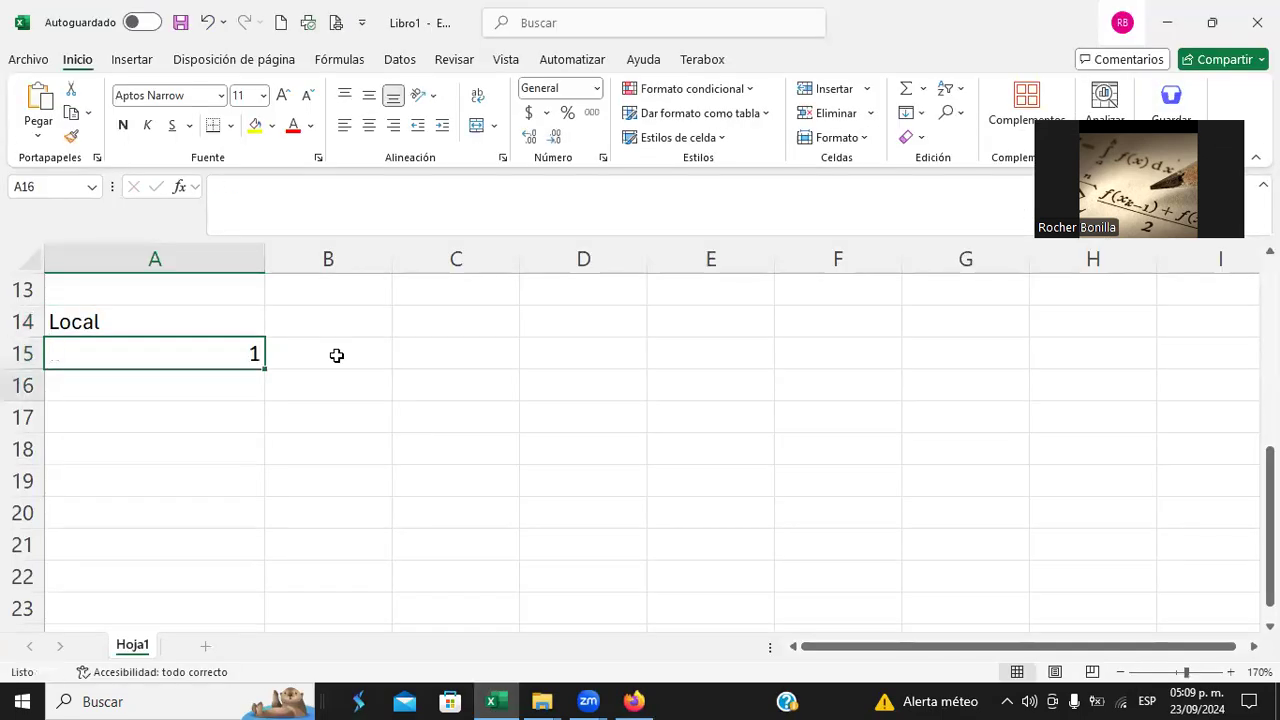
text(2)
key(Return)
text(3)
key(Return)
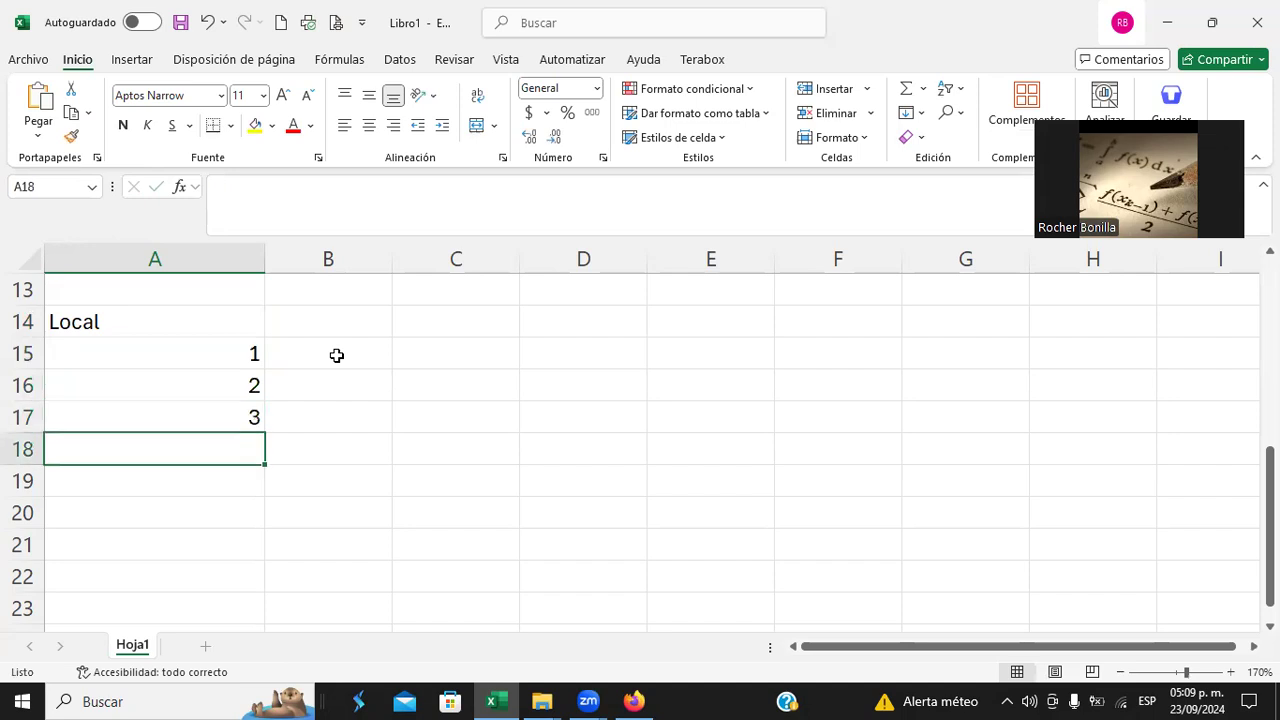
text(Total)
key(Return)
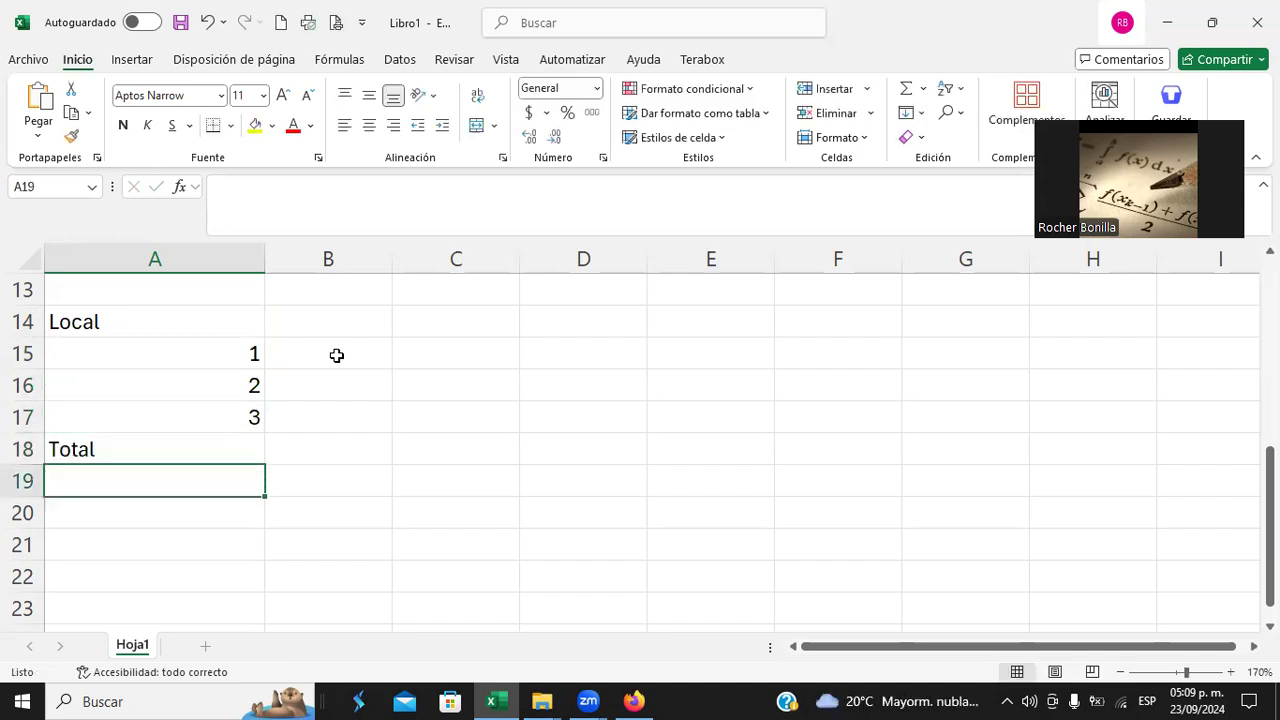
Add the heading Población in B14 and enter the Local 1 population from the quiz table, 155, in B15.
click(335, 327)
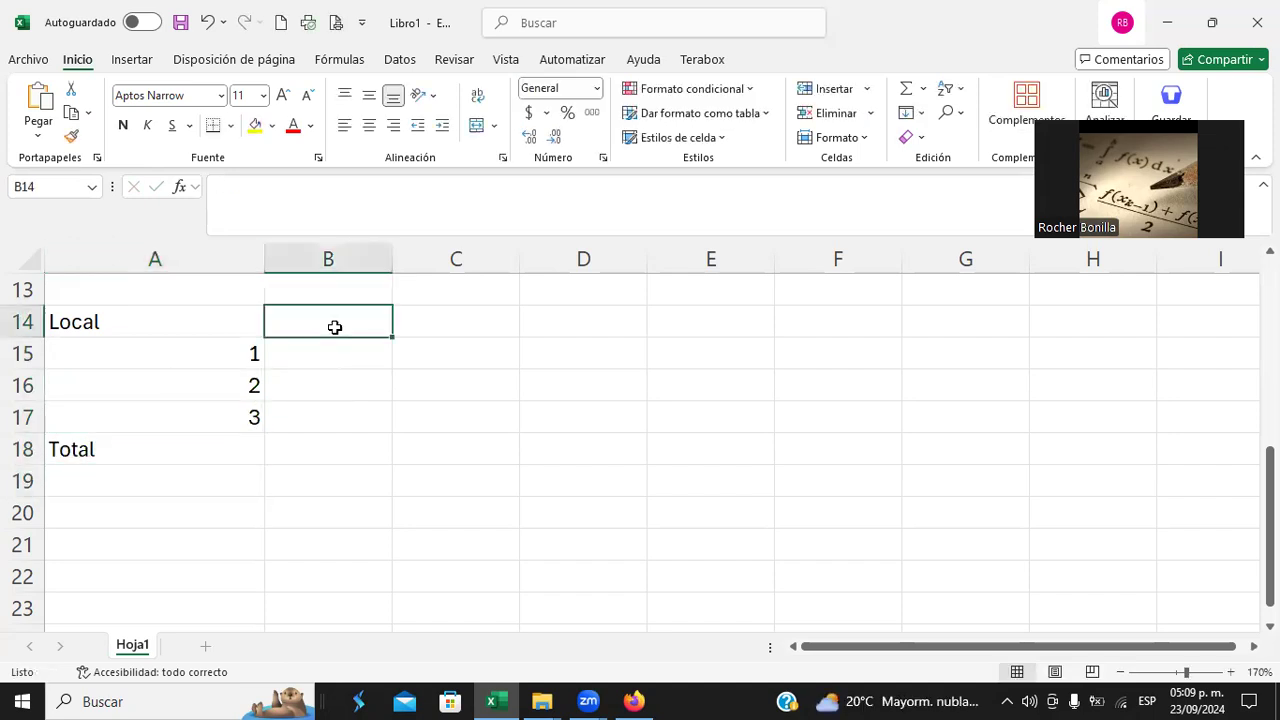
text(Población)
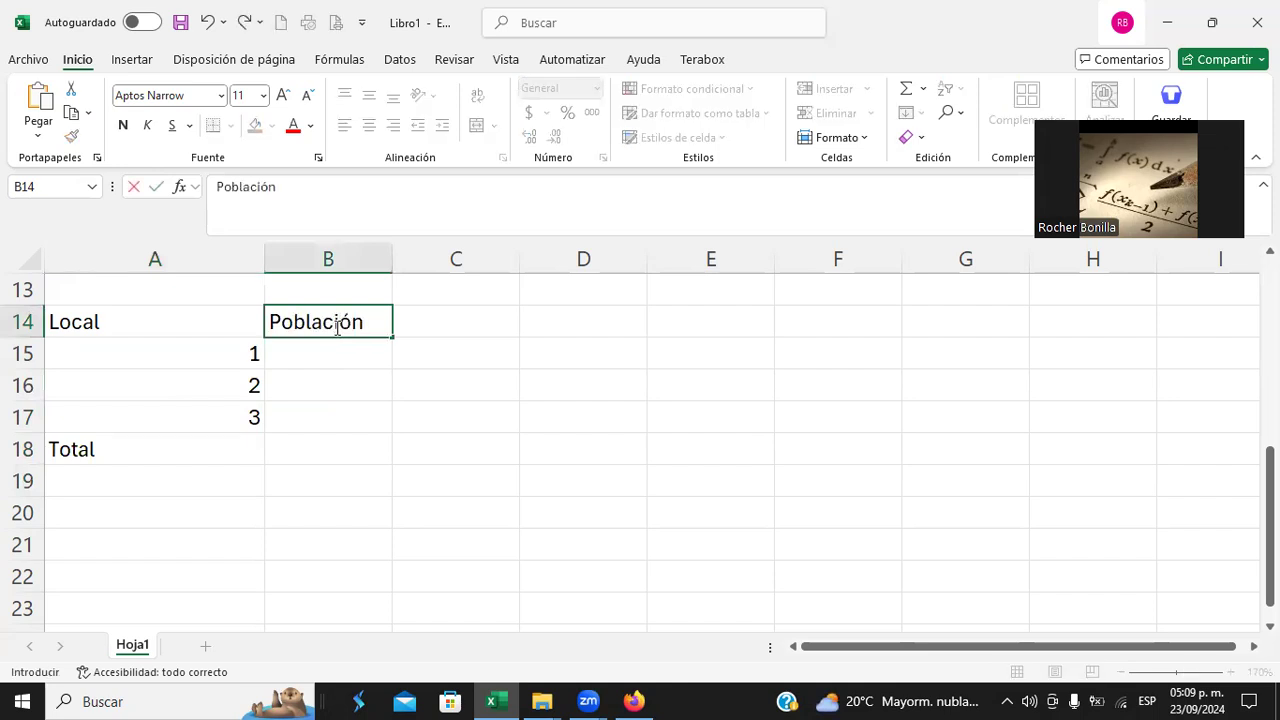
key(Return)
key(alt+Tab)
key(alt+Tab)
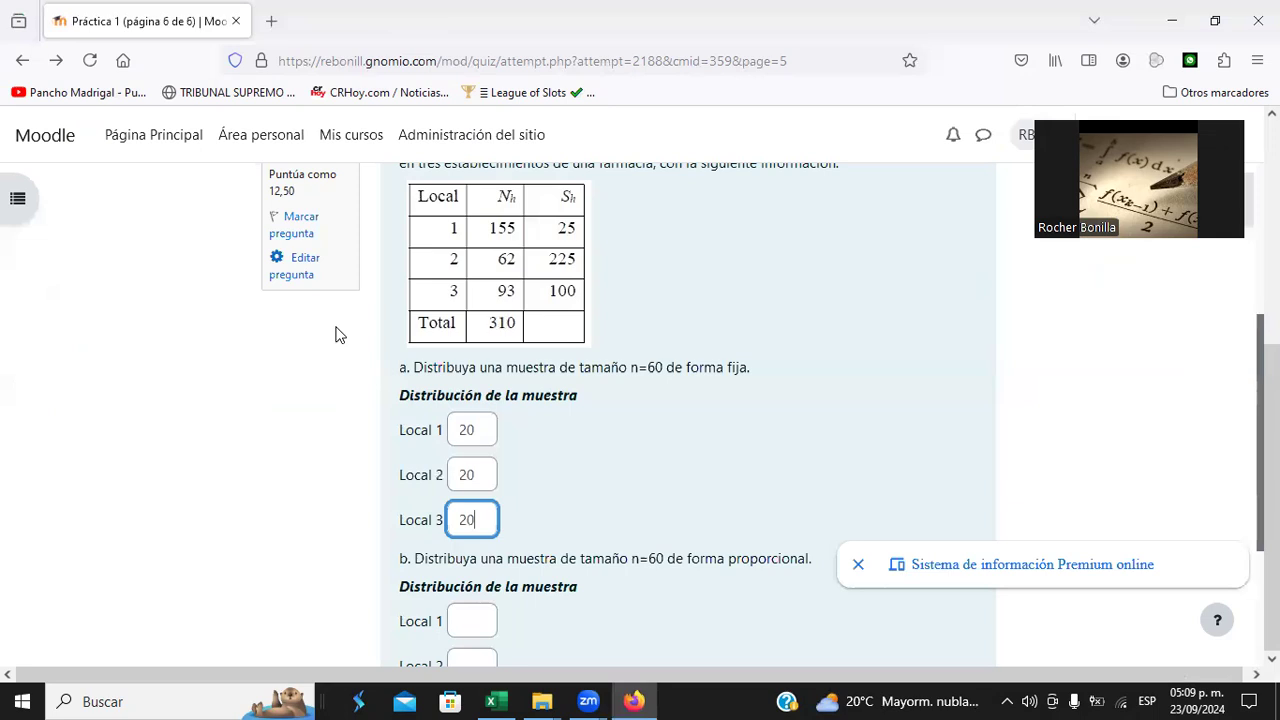
key(alt+Tab)
text(155})
key(BackSpace)
key(Return)
Enter the populations 62 and 93 for Local 2 and Local 3, and total B15:B17 in B18 with a SUMA formula.
key(alt+Tab)
key(alt+Tab)
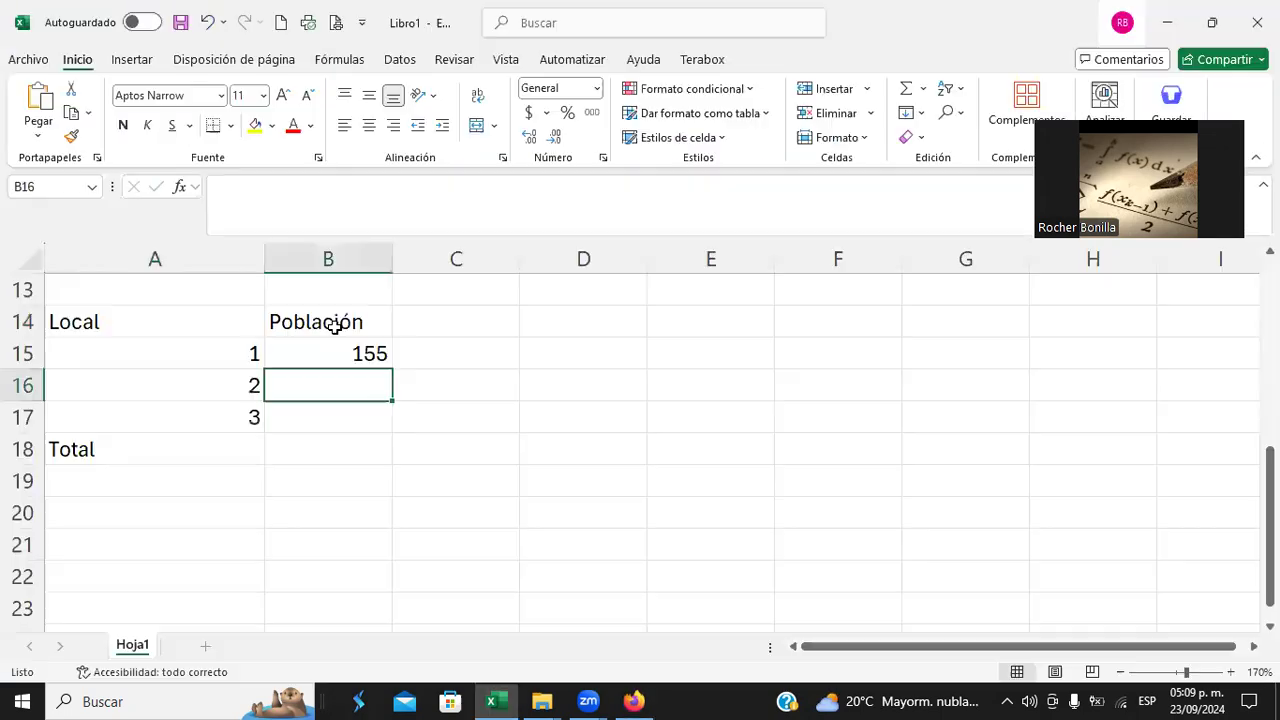
text(62)
key(Return)
key(alt+Tab)
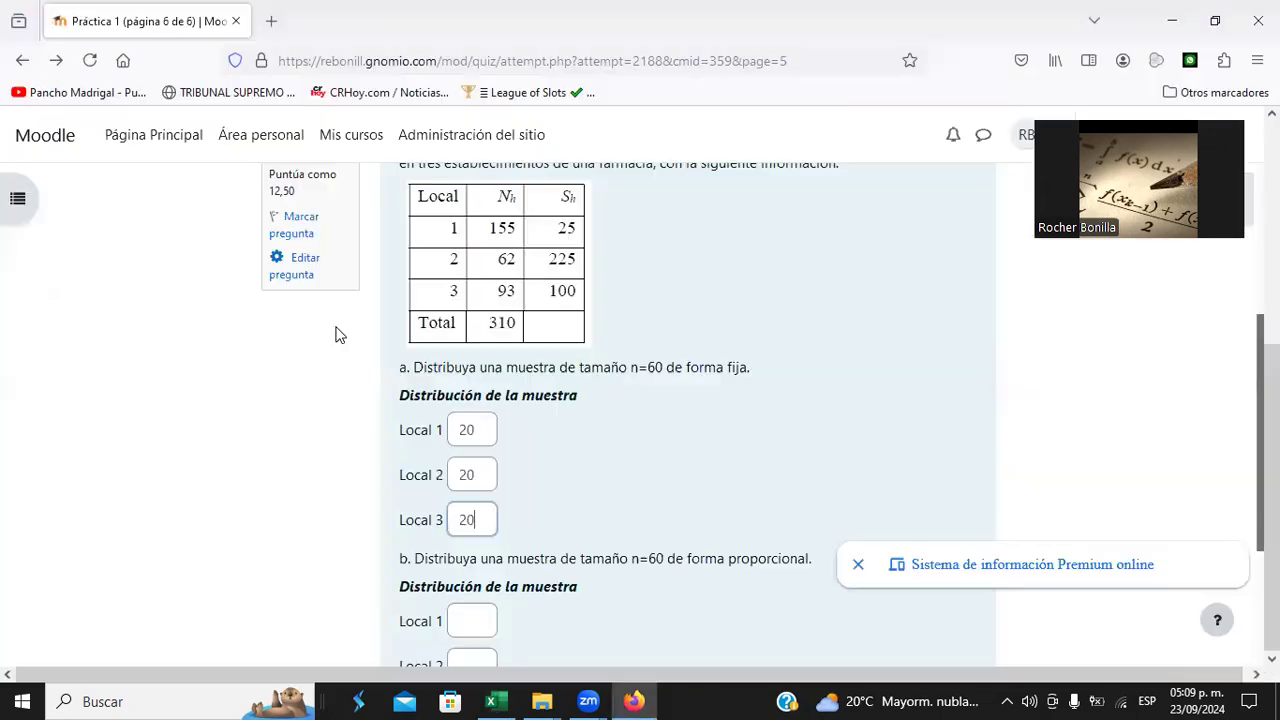
key(alt+Tab)
text(93)
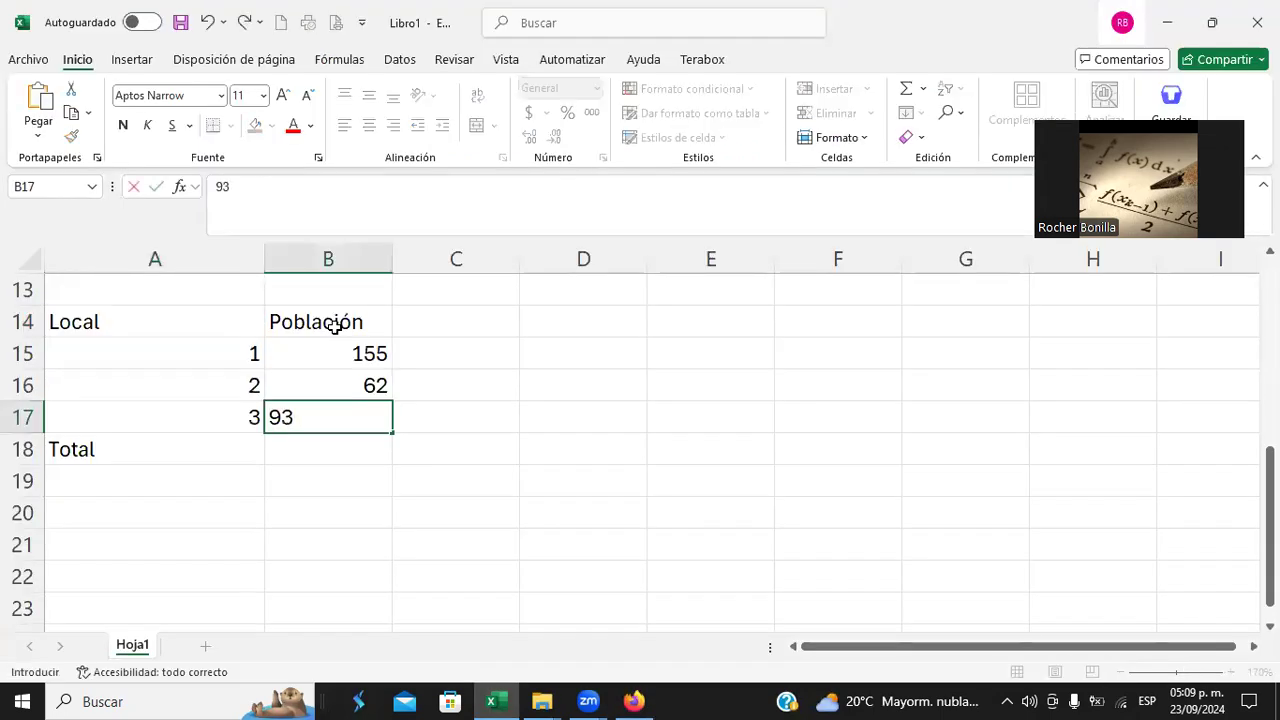
key(Return)
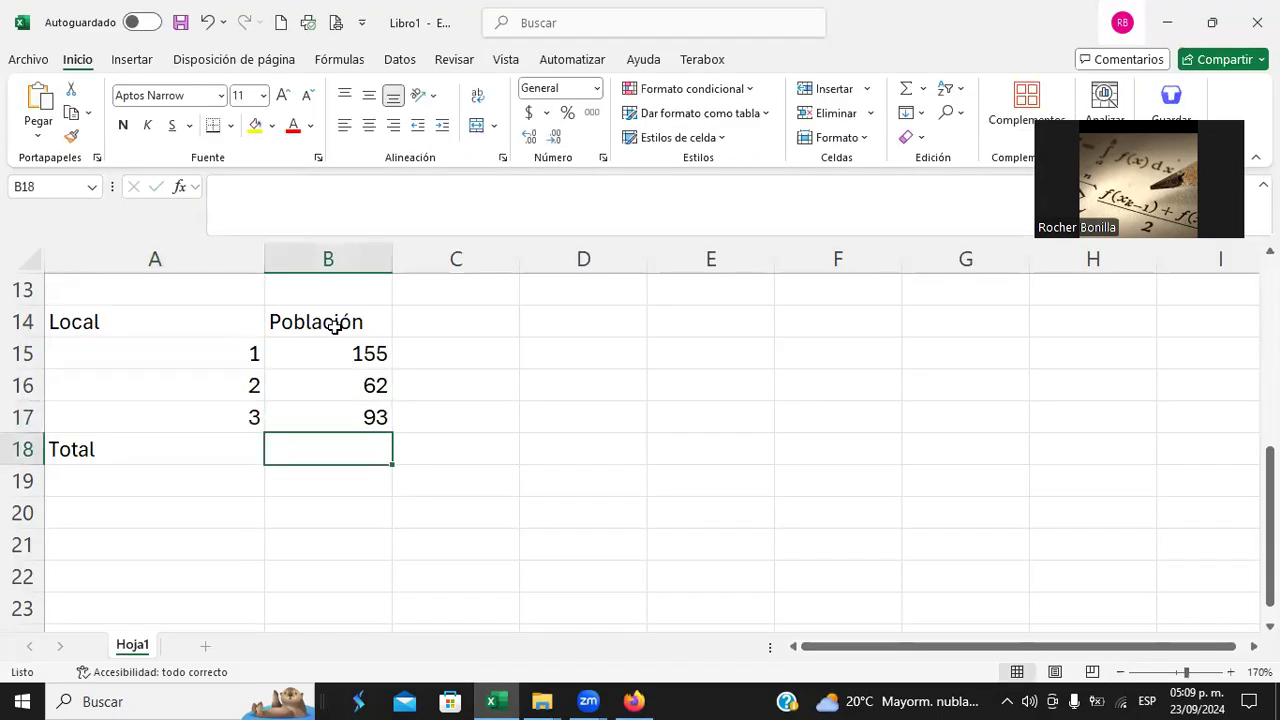
click(906, 90)
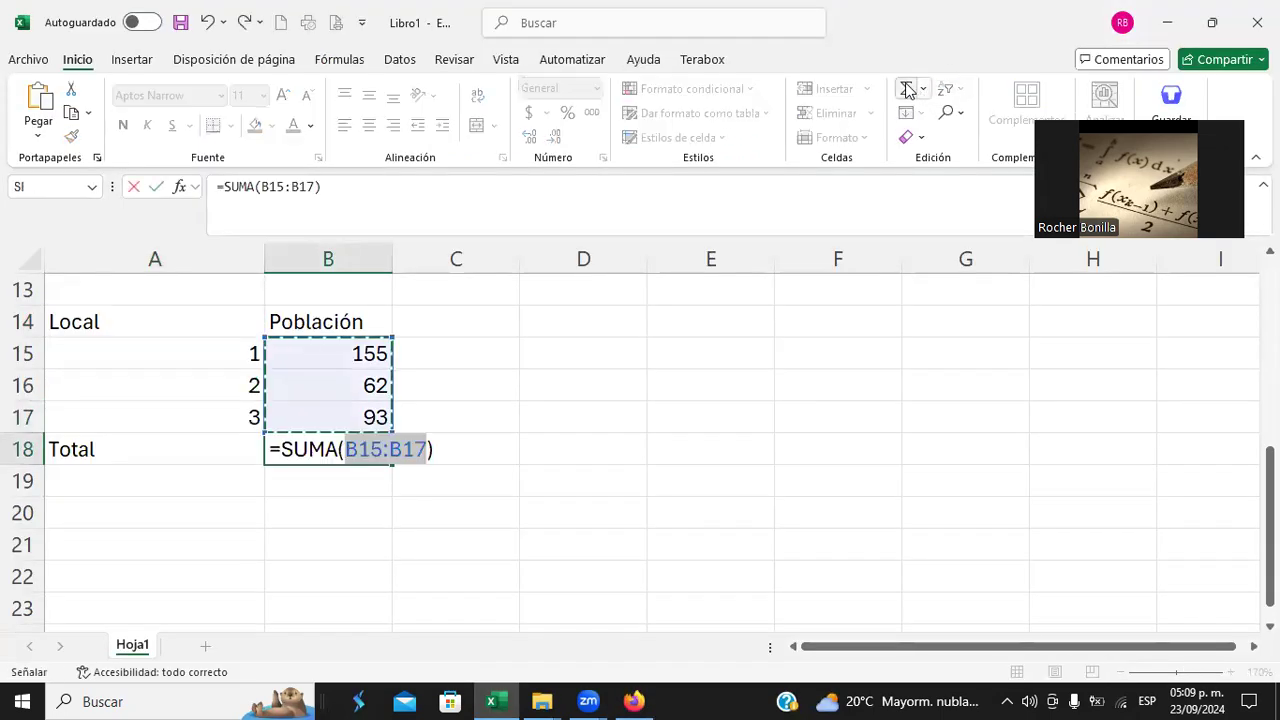
key(Return)
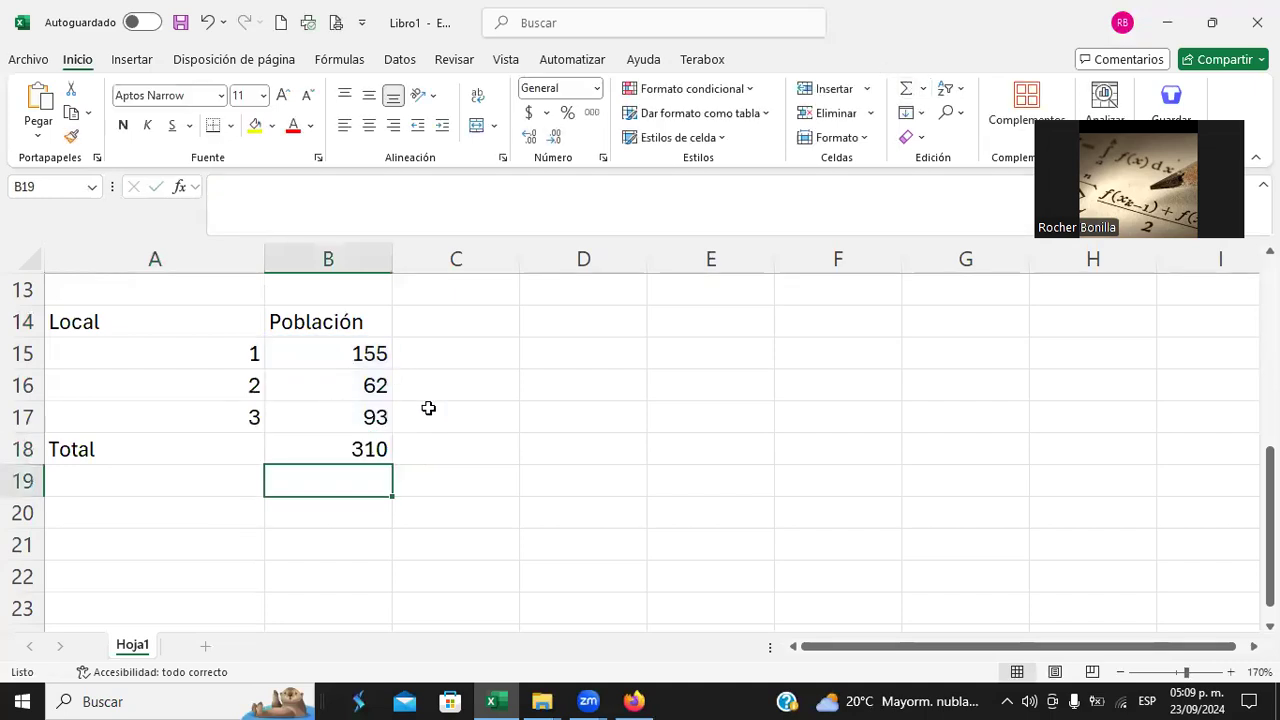
Recheck the exercise statement in the Moodle quiz, and add the heading Proporción in C14 of the Excel sheet.
key(alt+Tab)
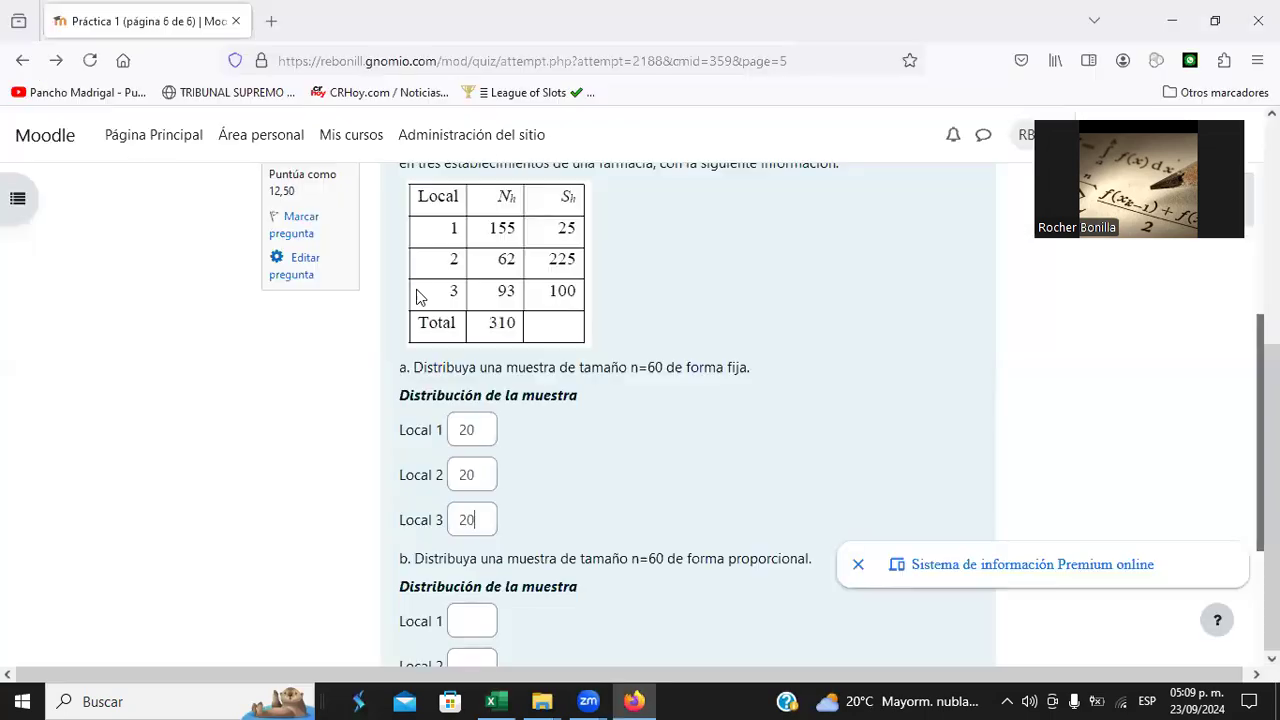
scroll(613, 307, up, 2)
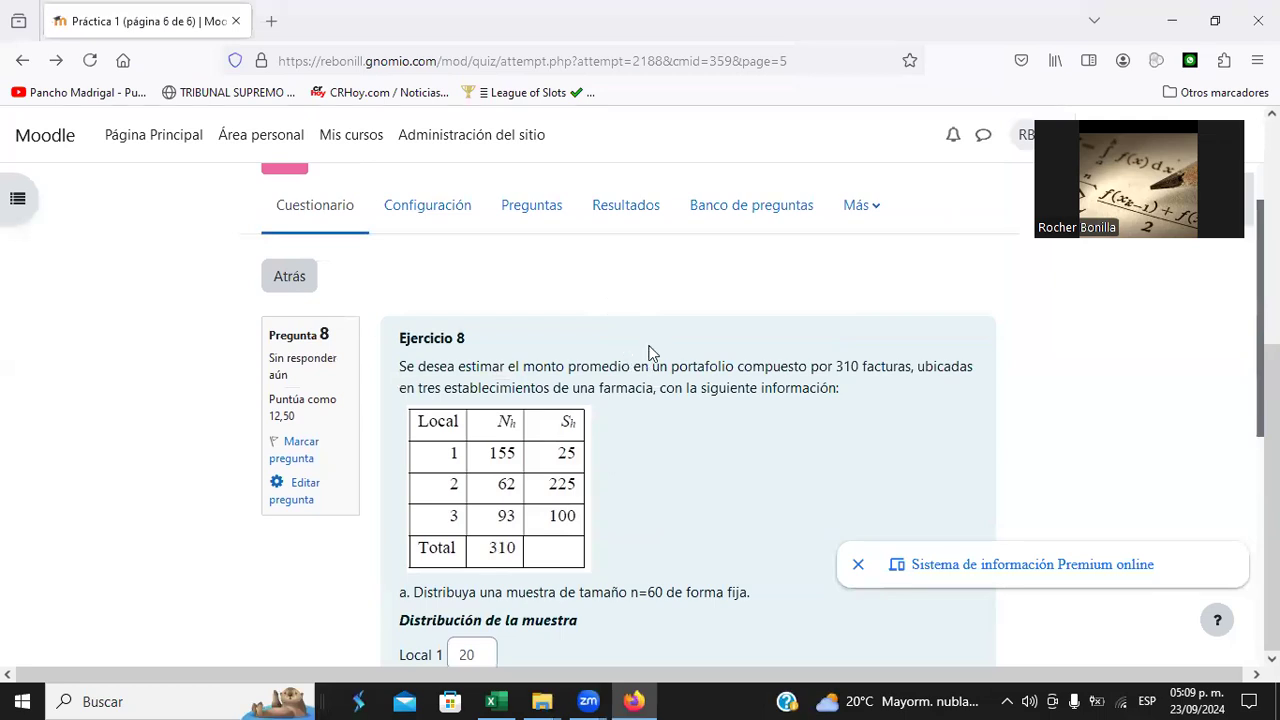
scroll(866, 371, down, 2)
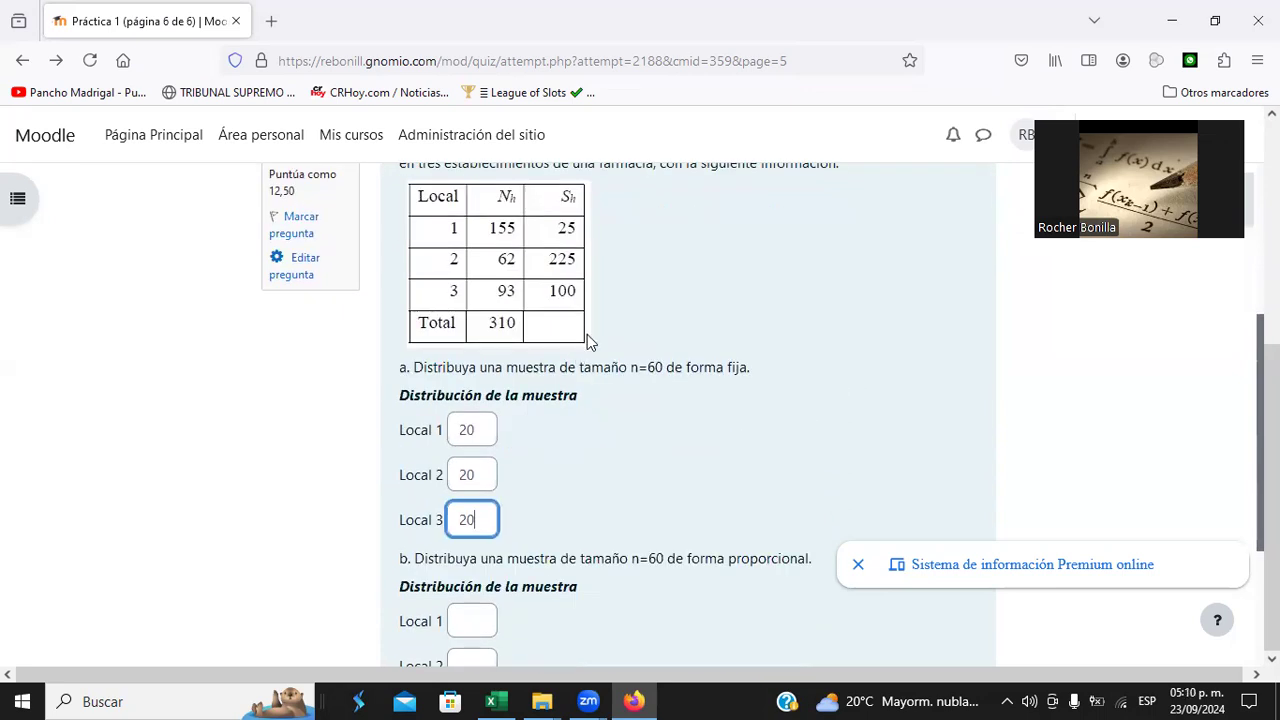
key(alt+Tab)
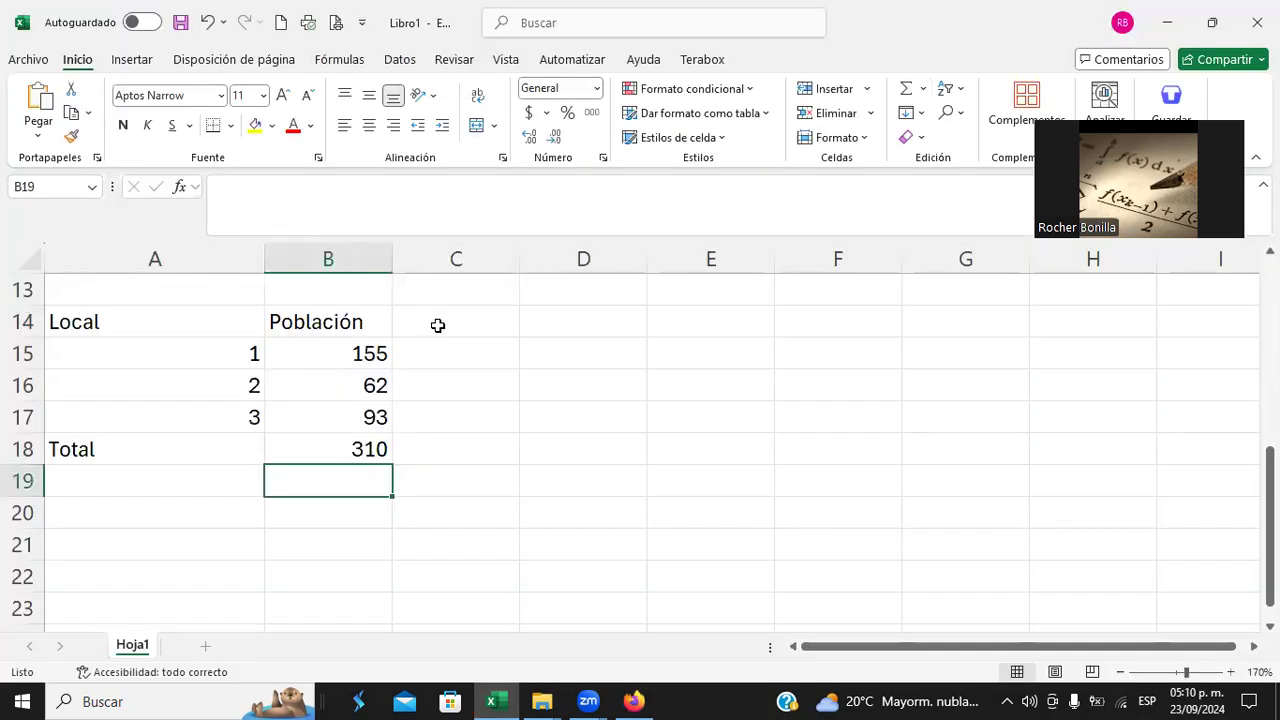
click(434, 321)
text(Propo)
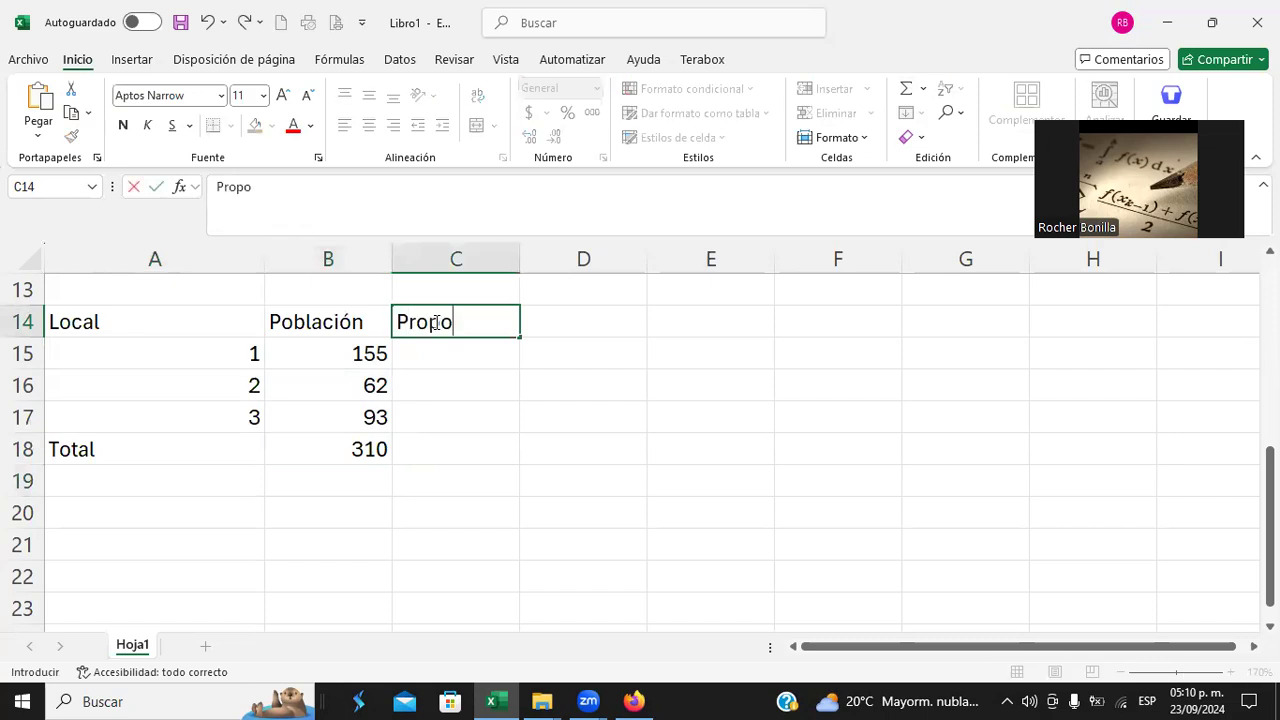
text(rción)
key(Return)
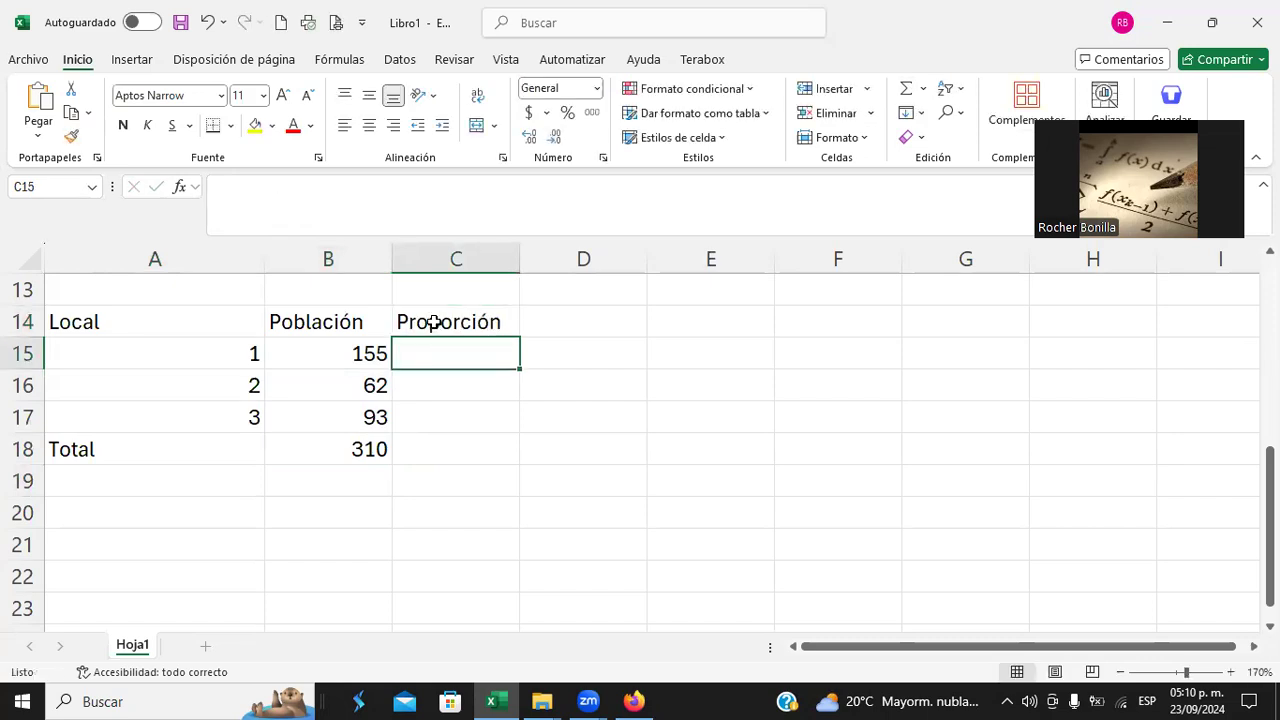
Calculate the proportion for Local 1 in C15 with the formula =B15/310.
text(=)
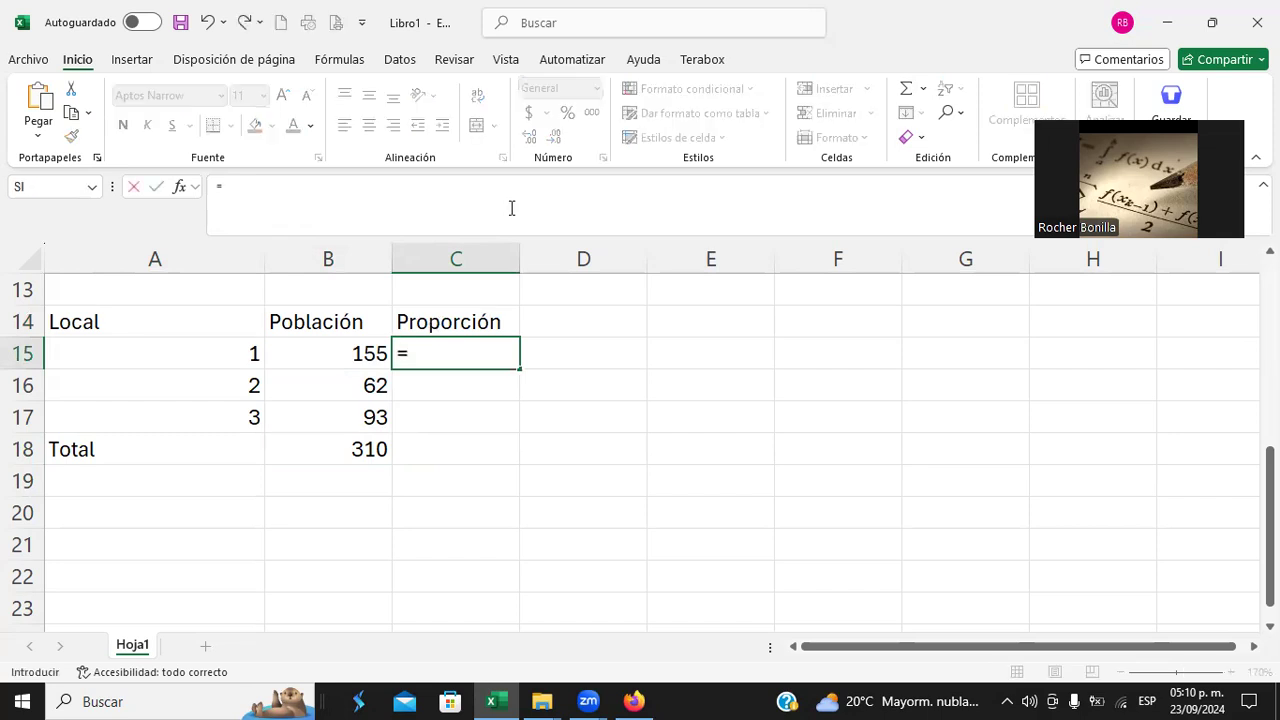
click(345, 347)
text(/)
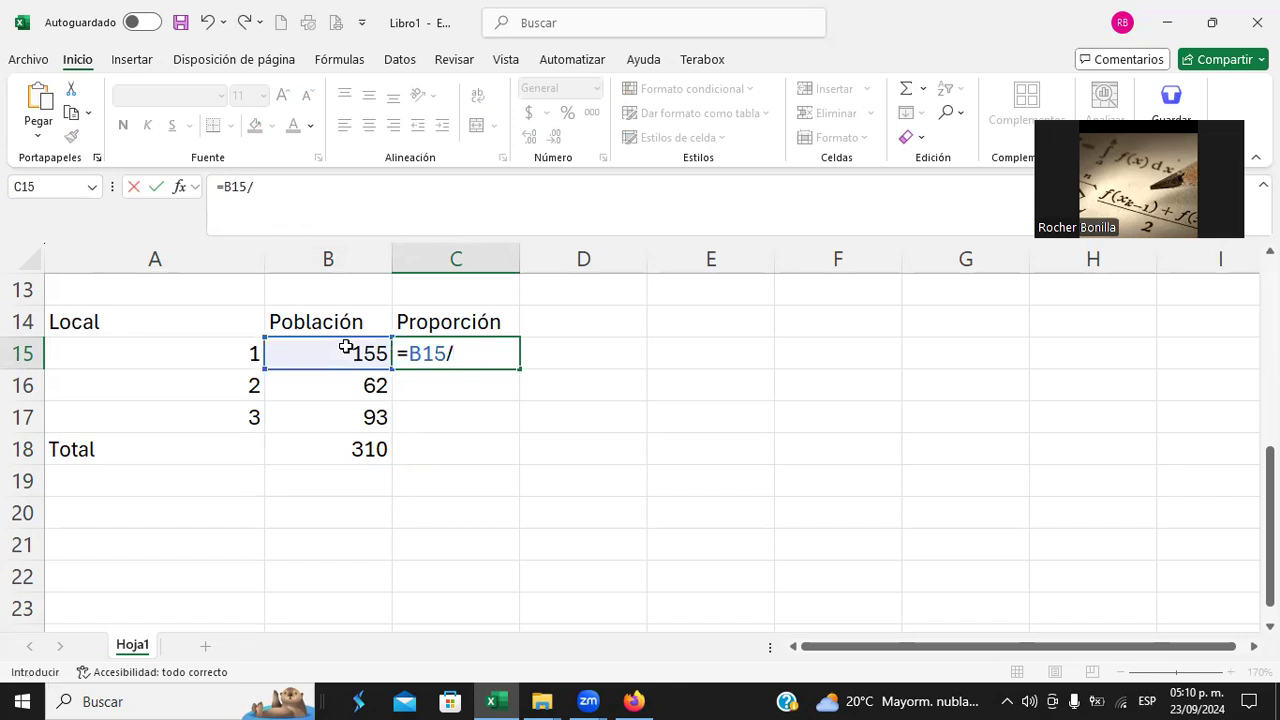
text(310)
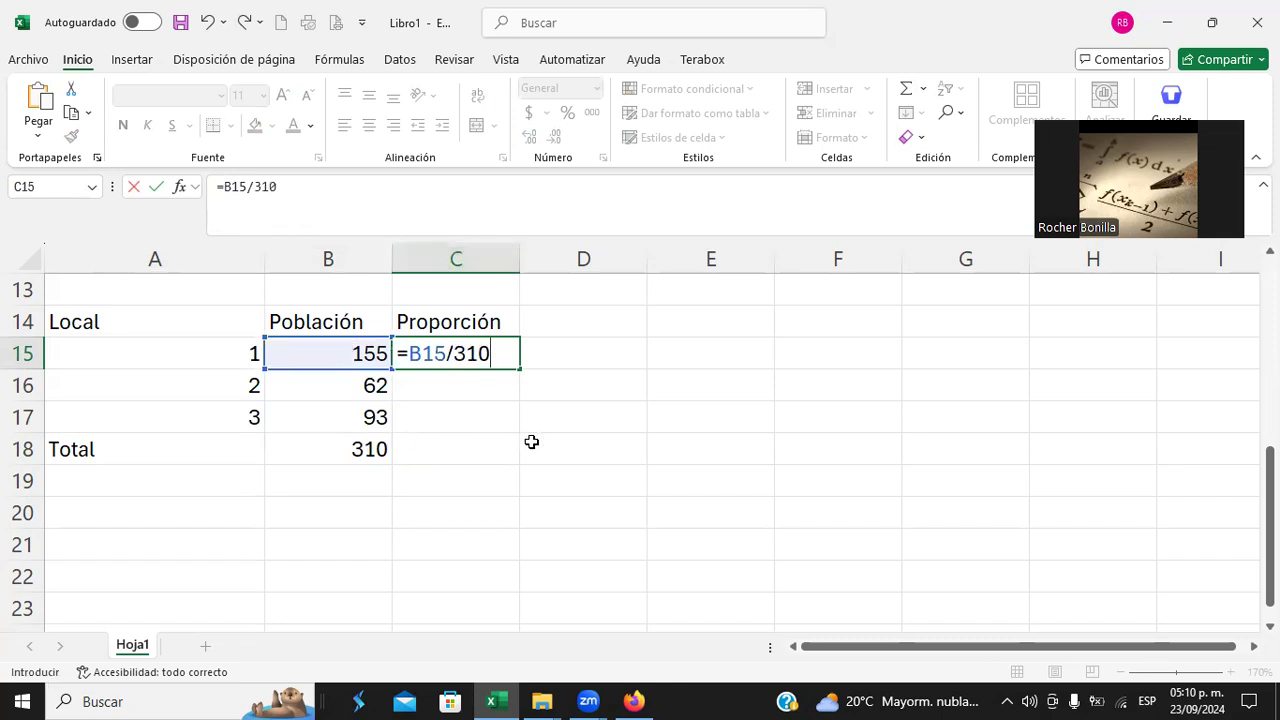
key(Return)
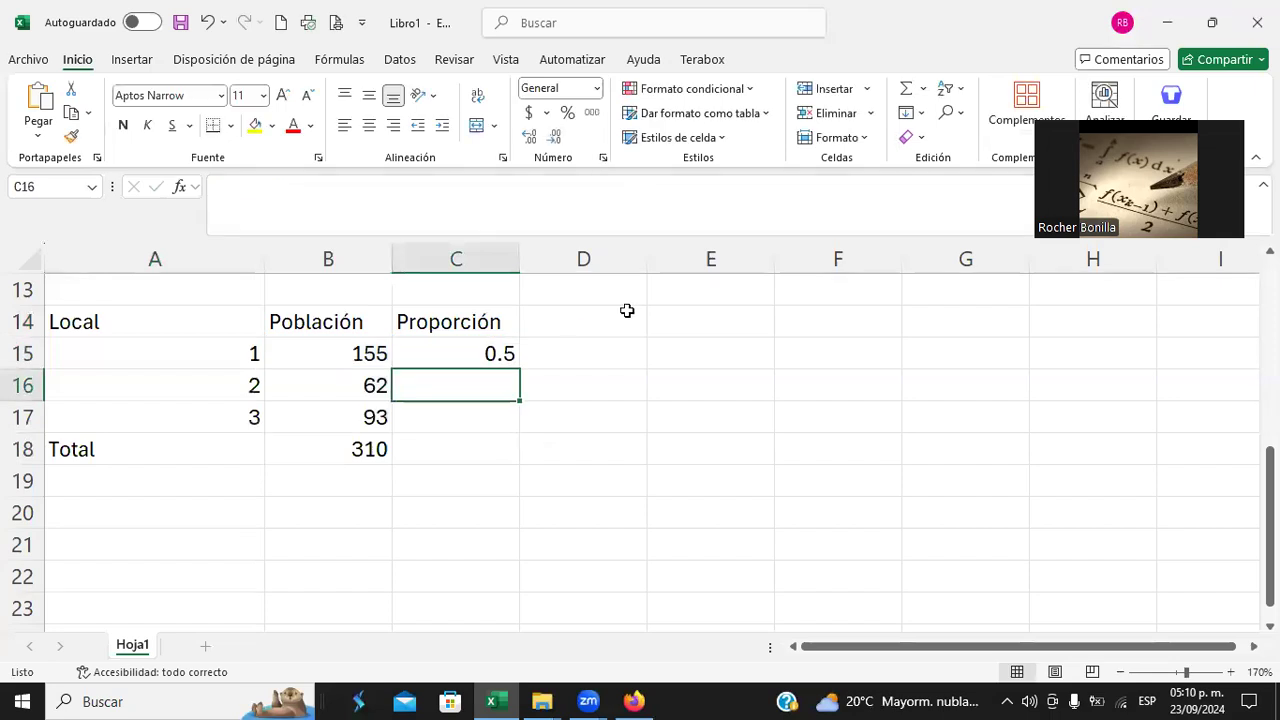
Format the Local 1 proportion in C15 to two decimals and copy its formula down through C18.
click(482, 355)
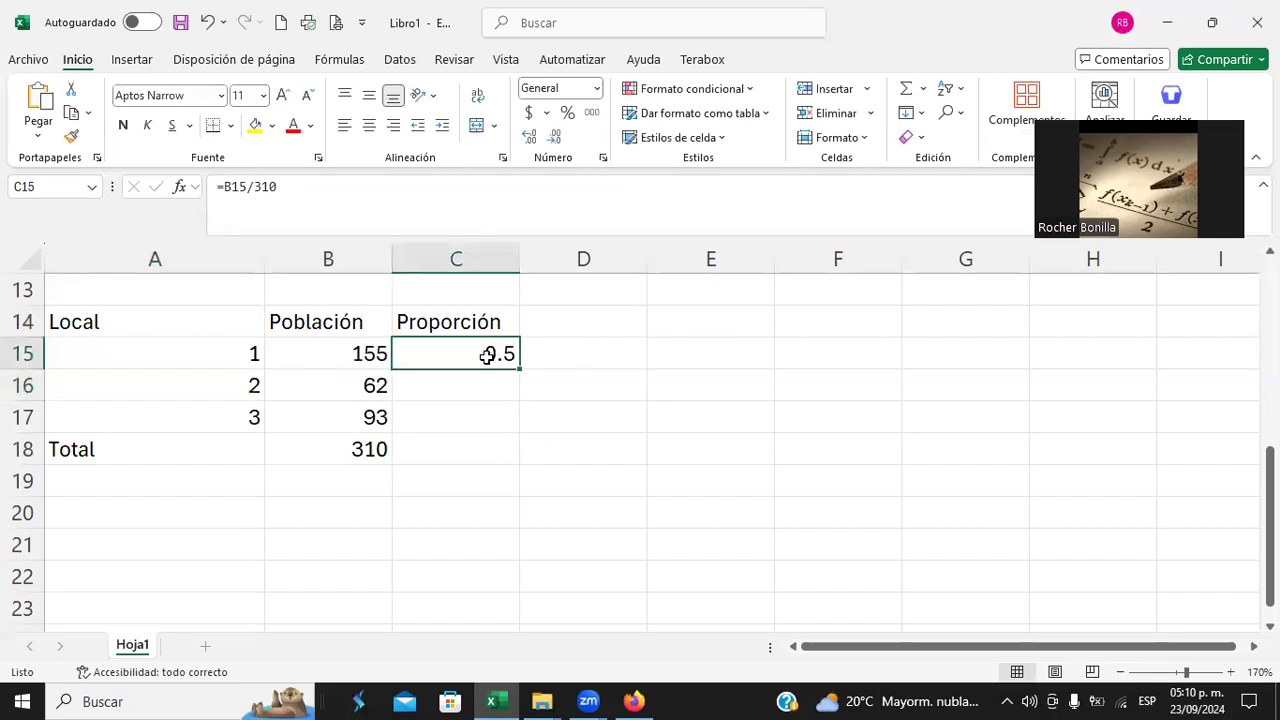
click(528, 134)
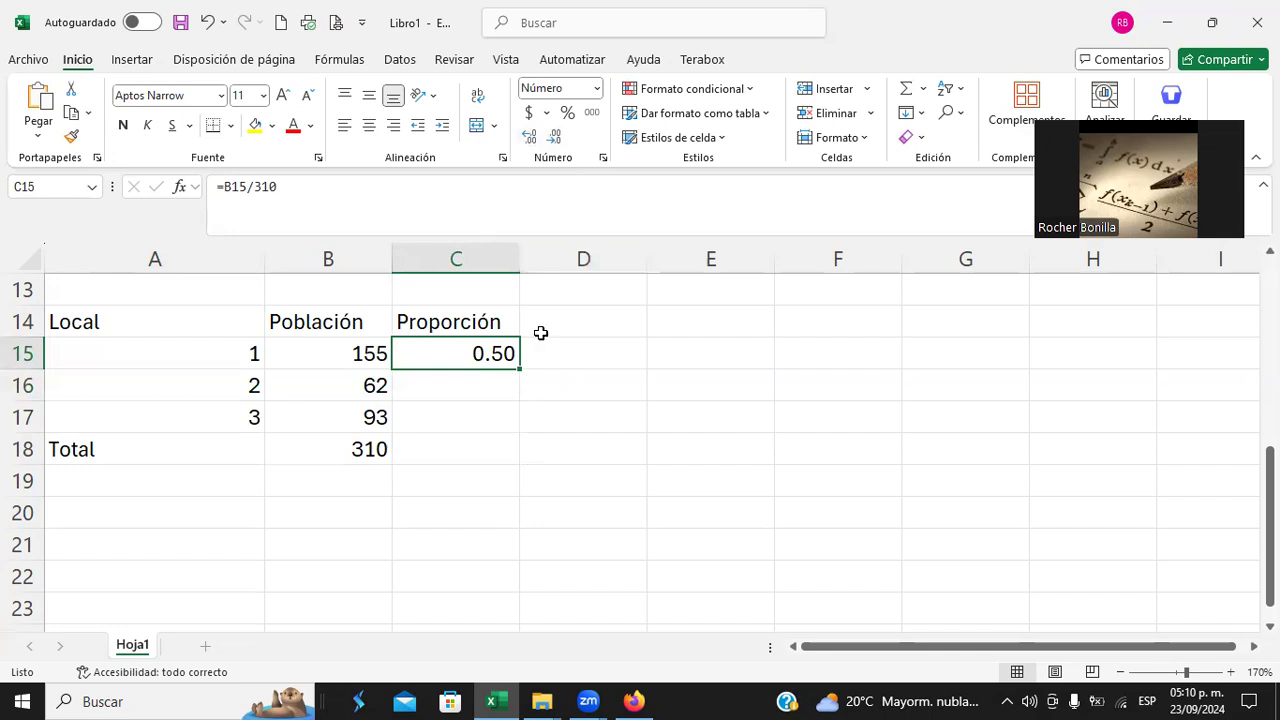
drag(519, 369, 509, 451)
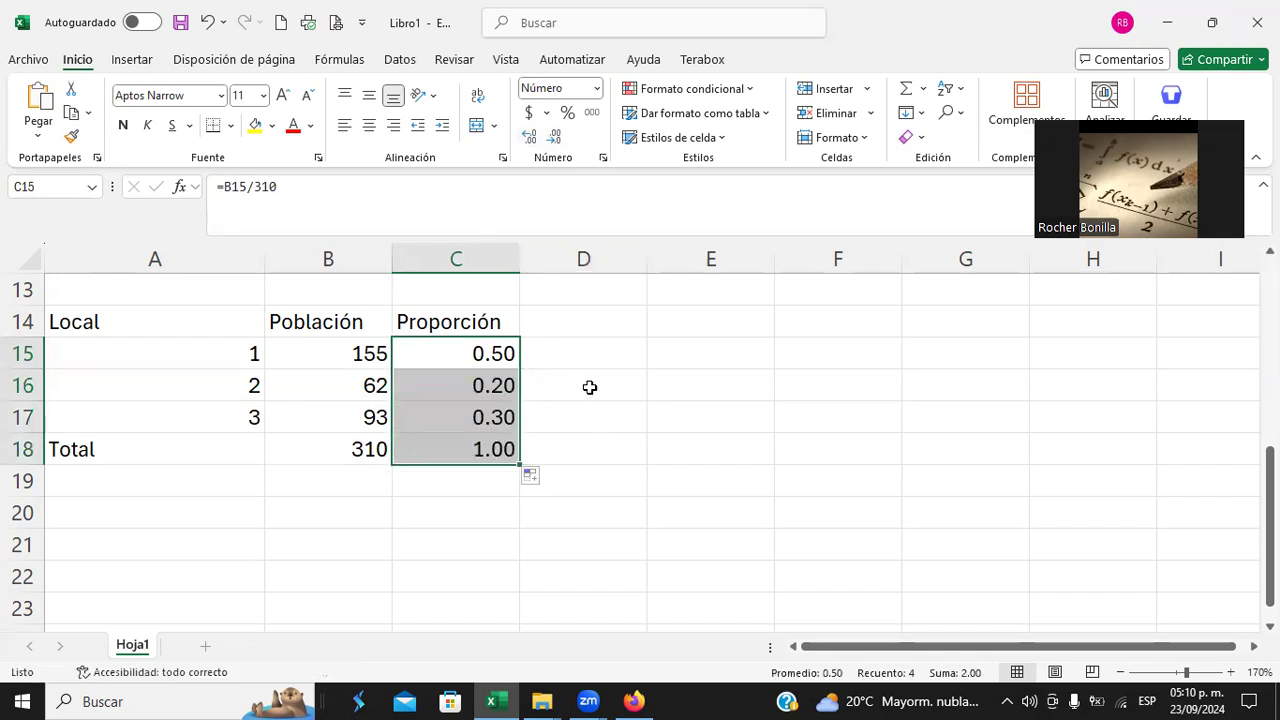
Check part b of the exercise in the Moodle quiz and add the heading Muestra 60 in D14 of the Excel sheet.
click(576, 321)
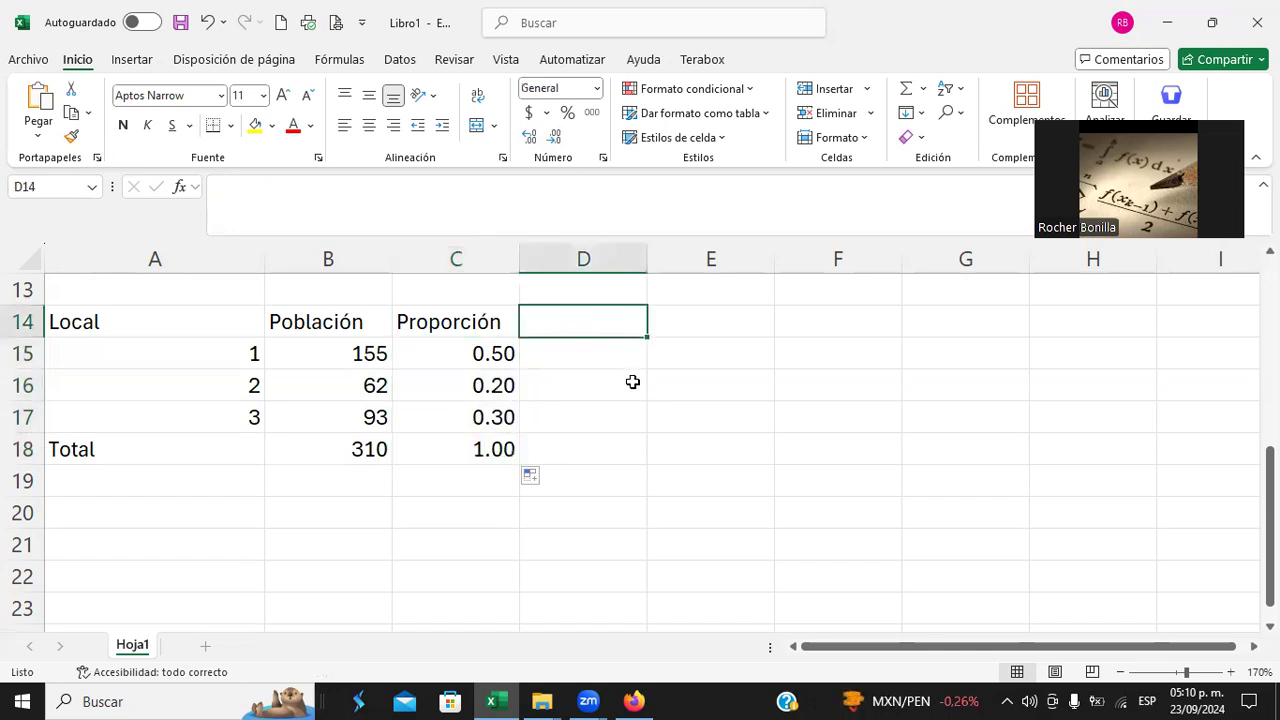
key(alt+Tab)
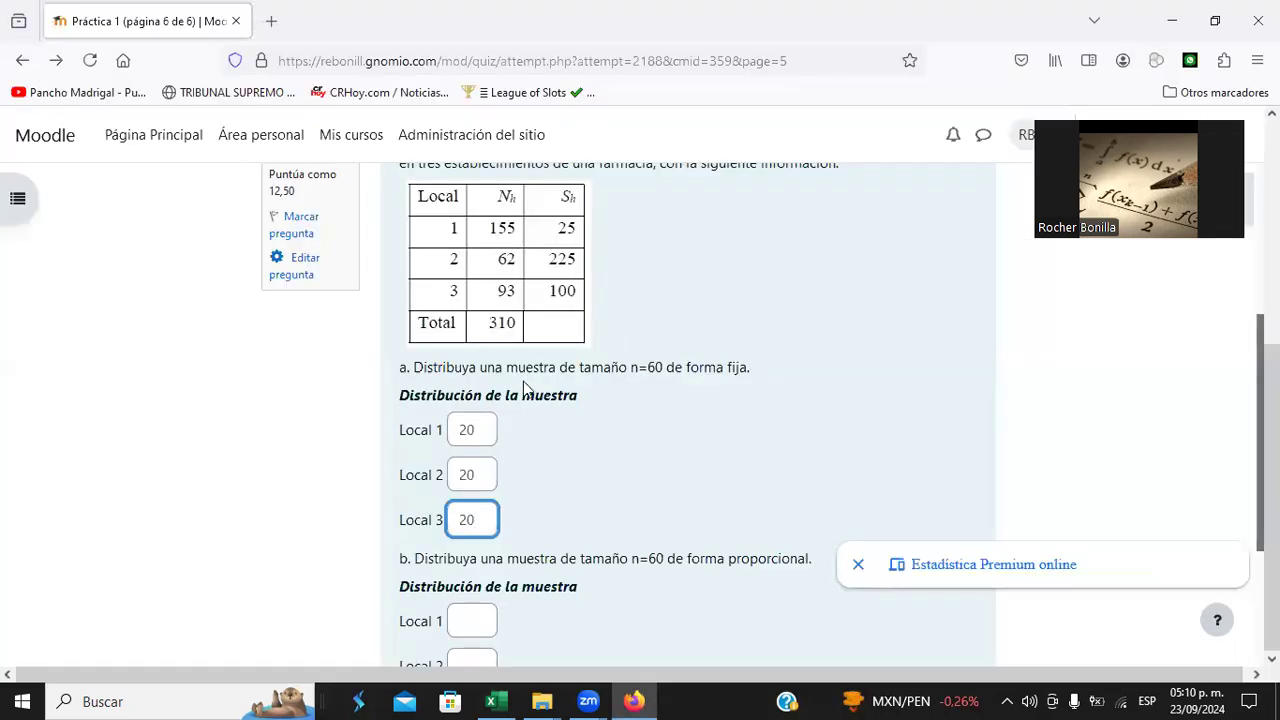
scroll(697, 360, down, 5)
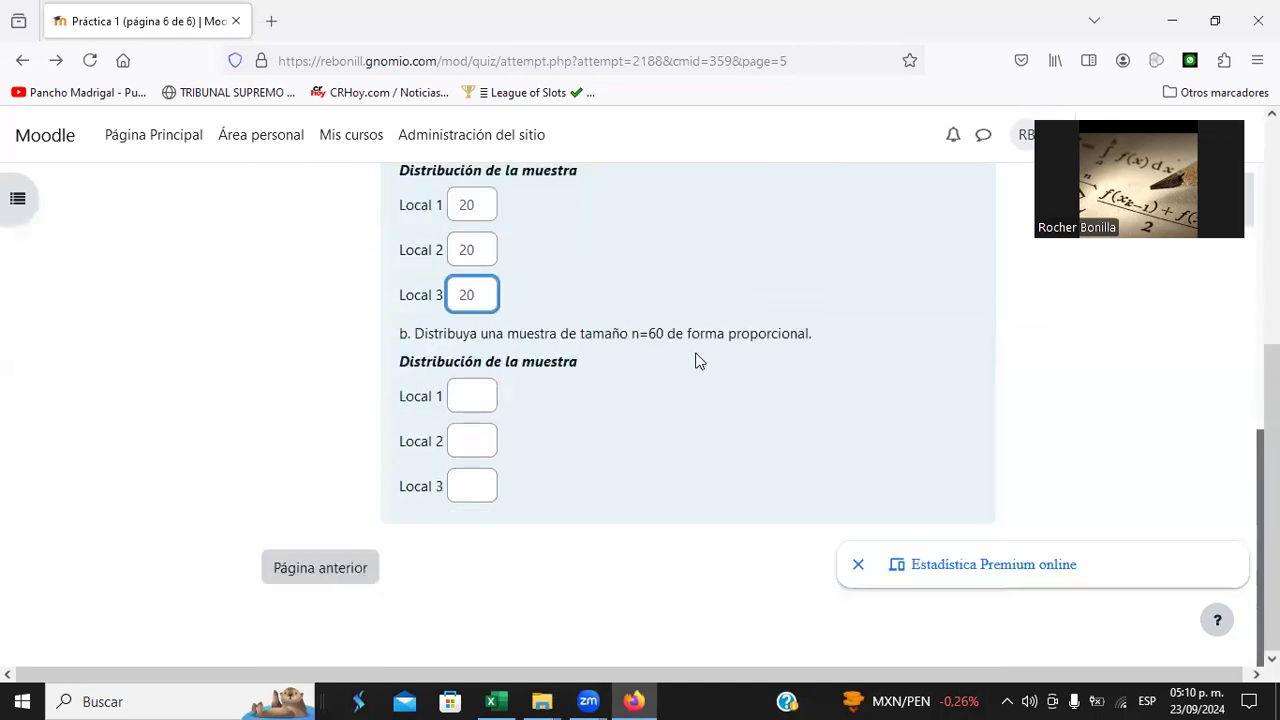
key(alt+Tab)
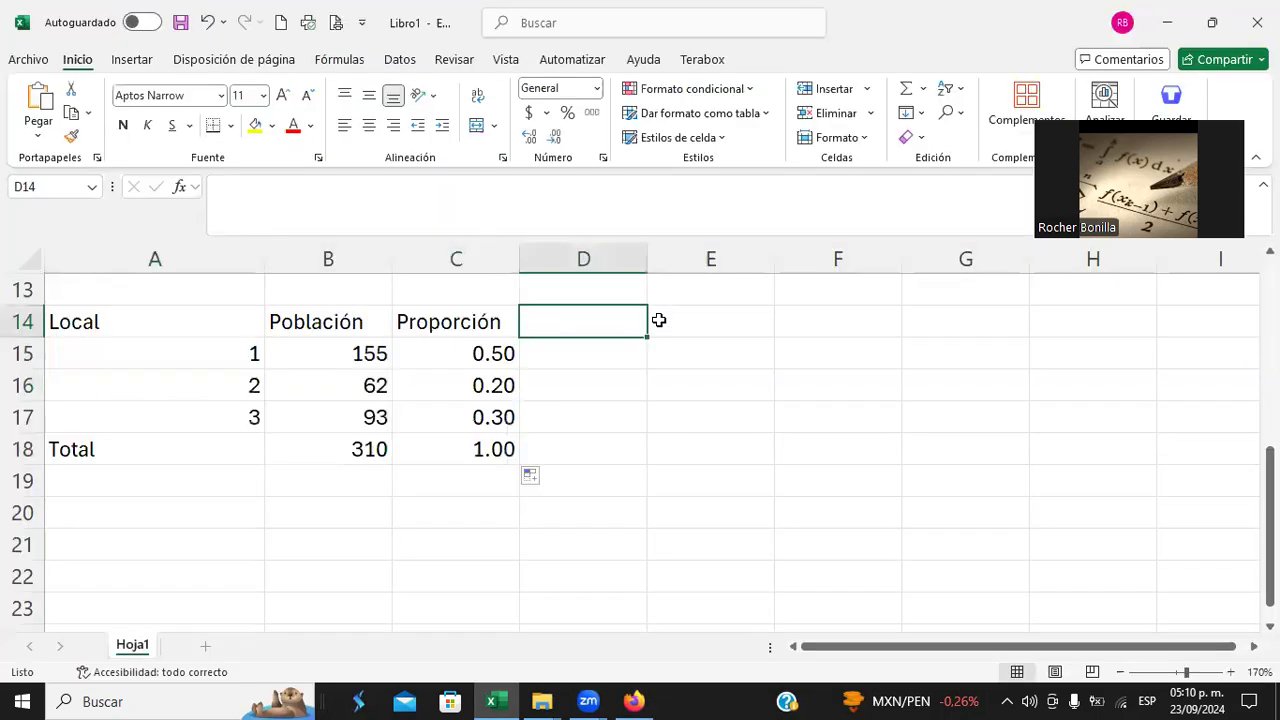
text(Muestra 60)
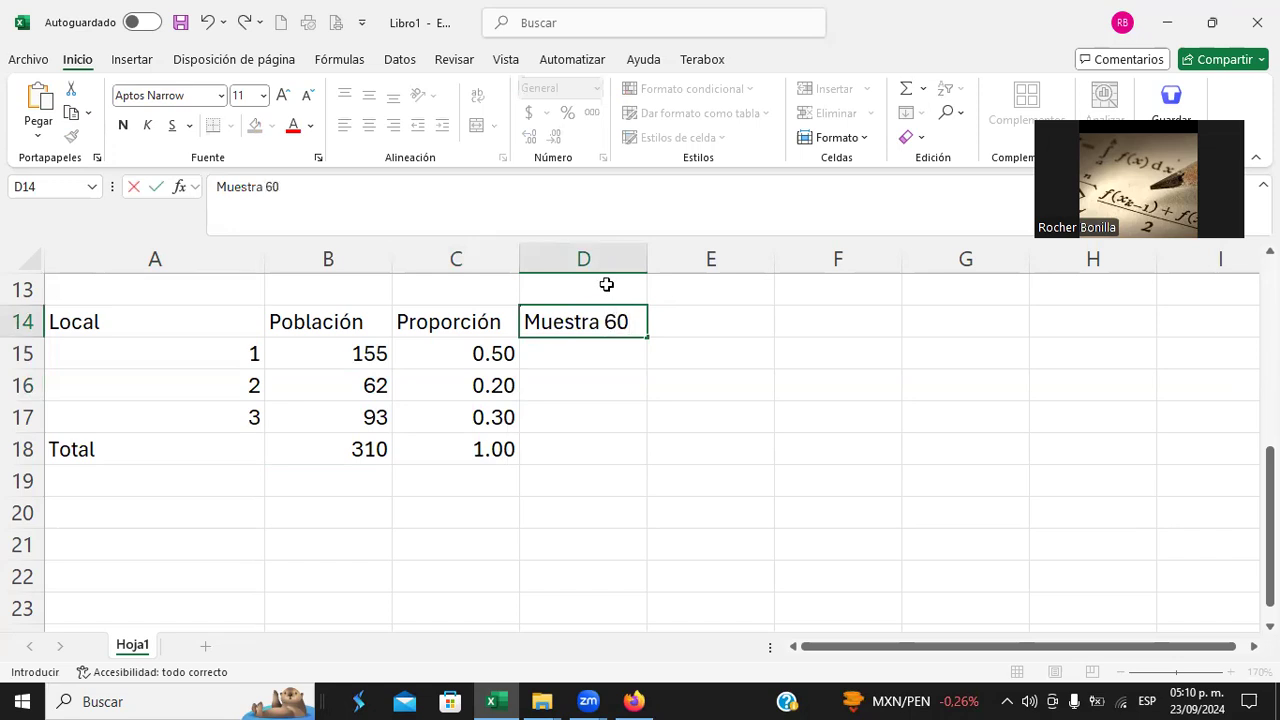
key(Return)
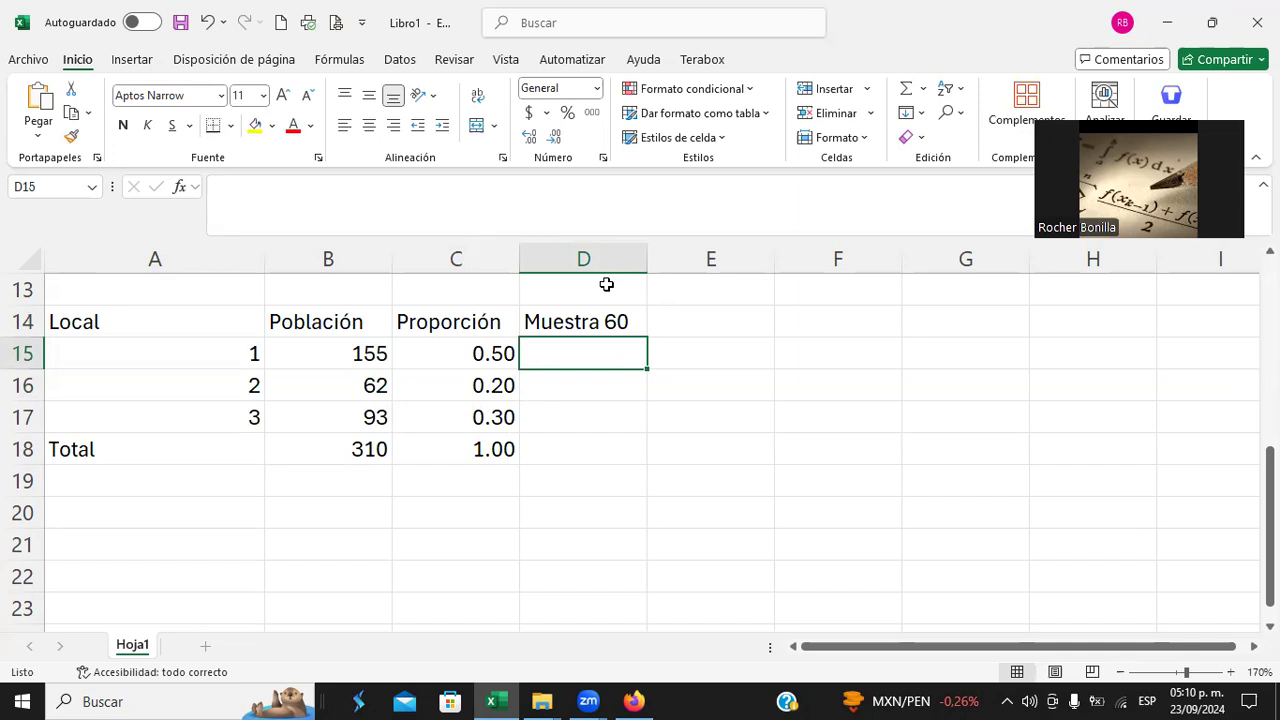
Calculate the Local 1 sample in D15 with the formula =60*C15 and copy it down through D17.
text(=60)
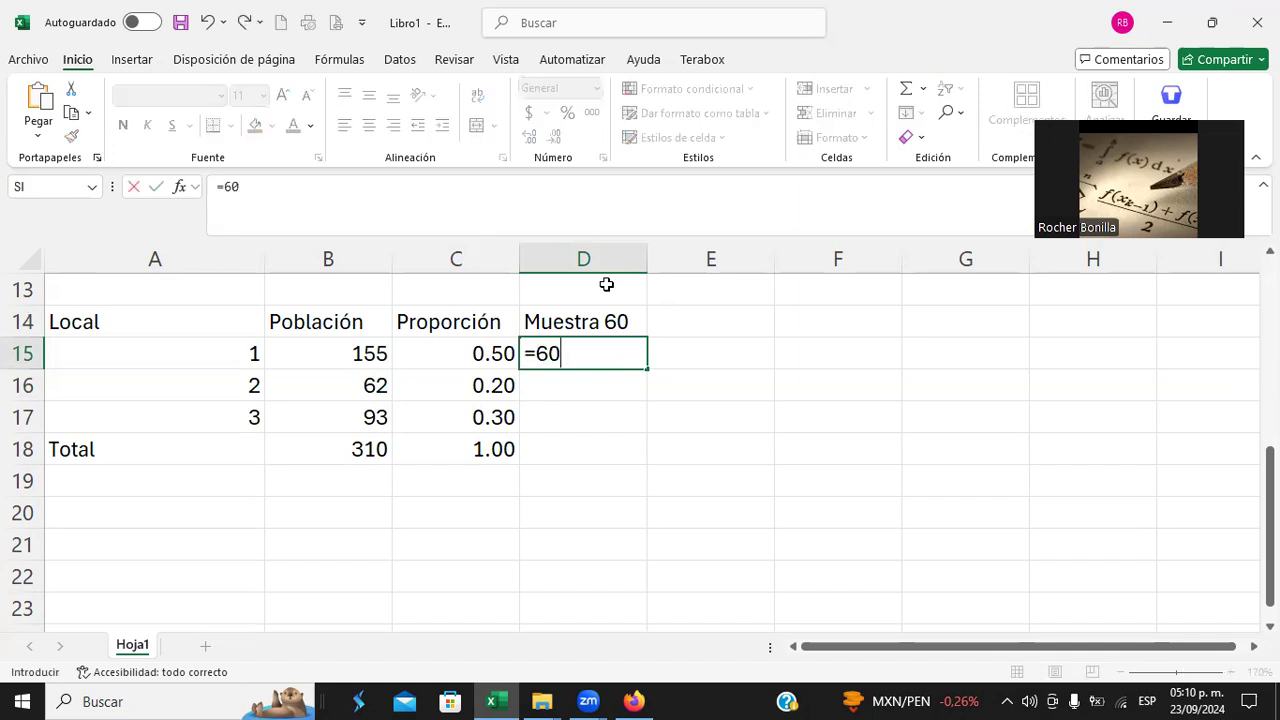
text(*)
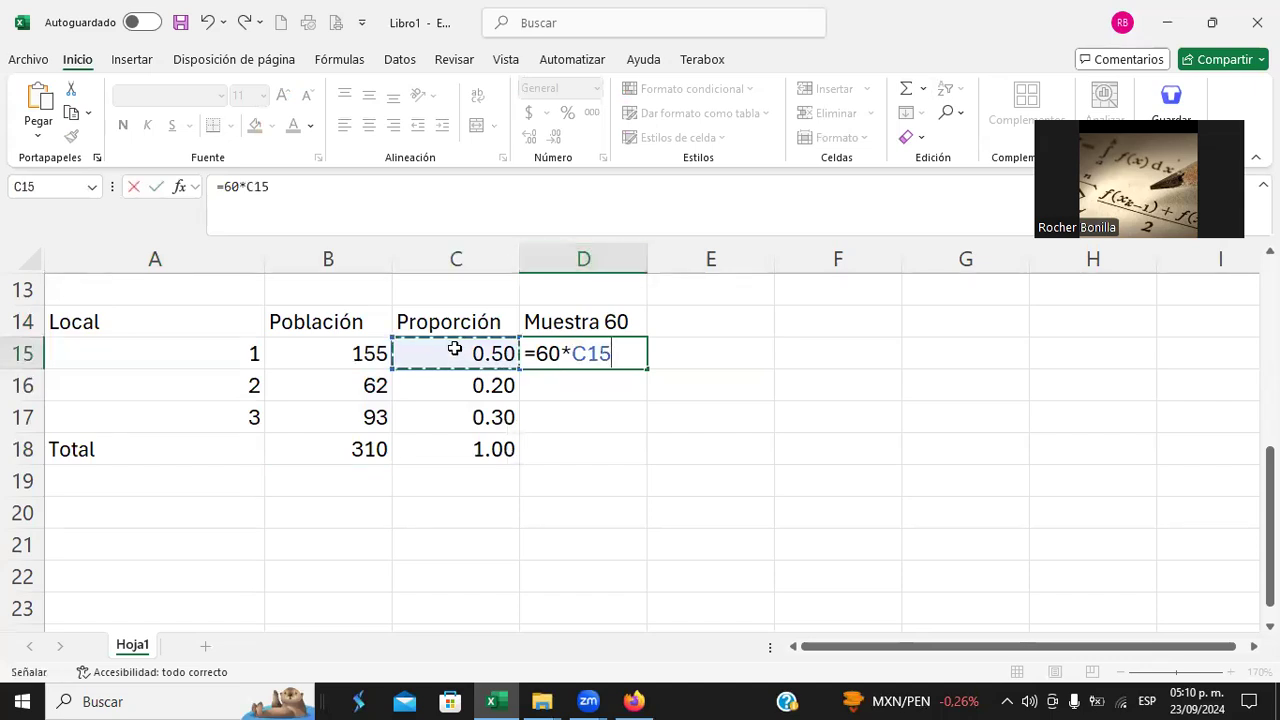
key(Return)
click(635, 360)
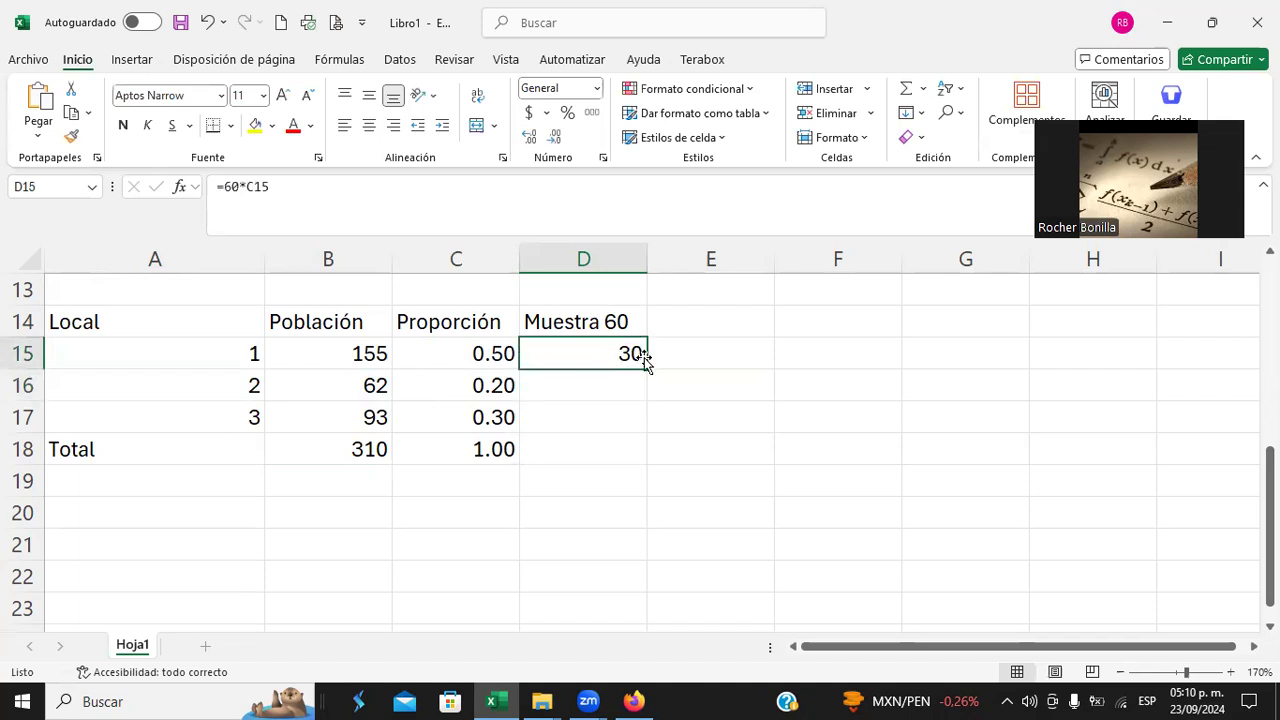
click(647, 400)
drag(647, 400, 590, 415)
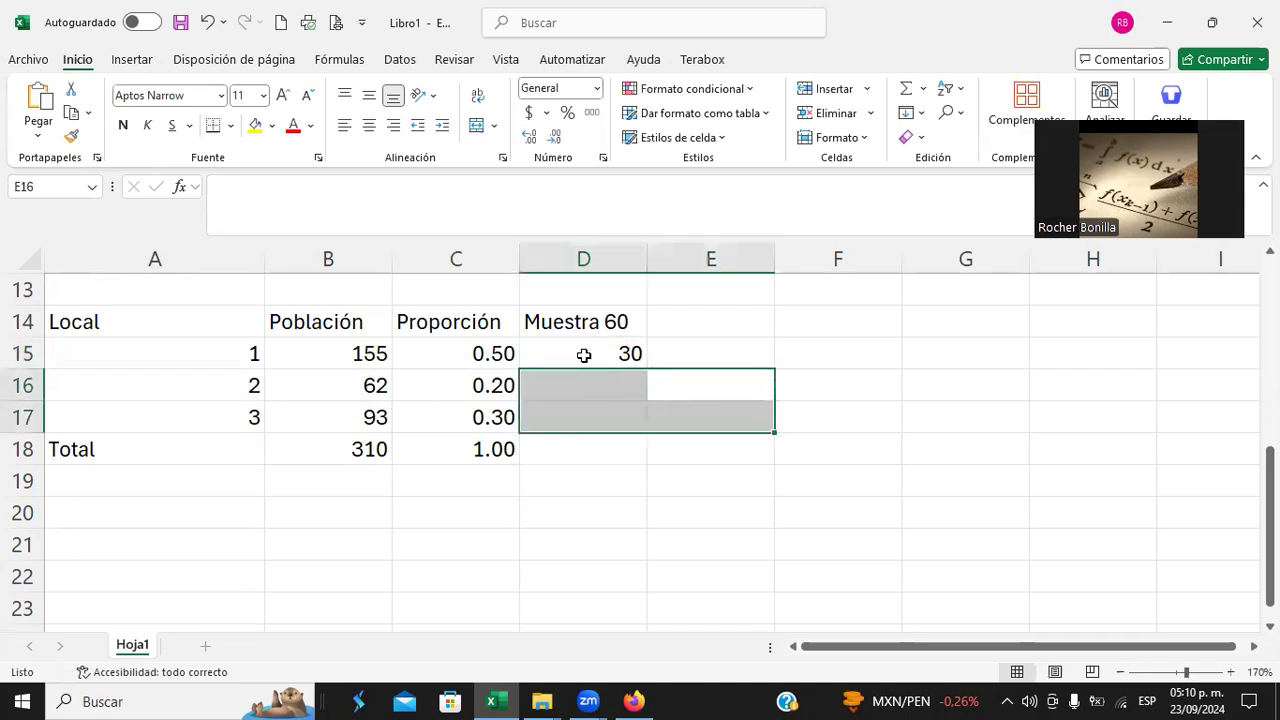
click(594, 354)
drag(645, 371, 647, 430)
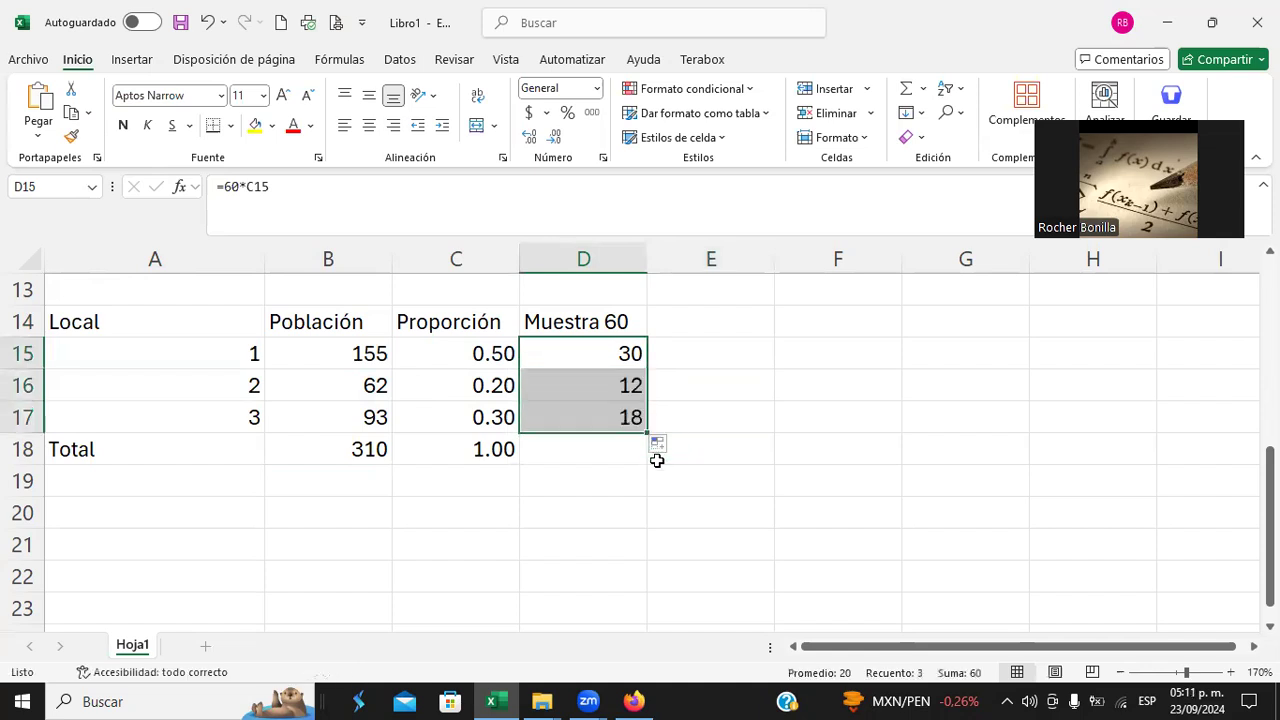
Total the sample sizes of the three locales in D18 with an automatic sum.
click(572, 456)
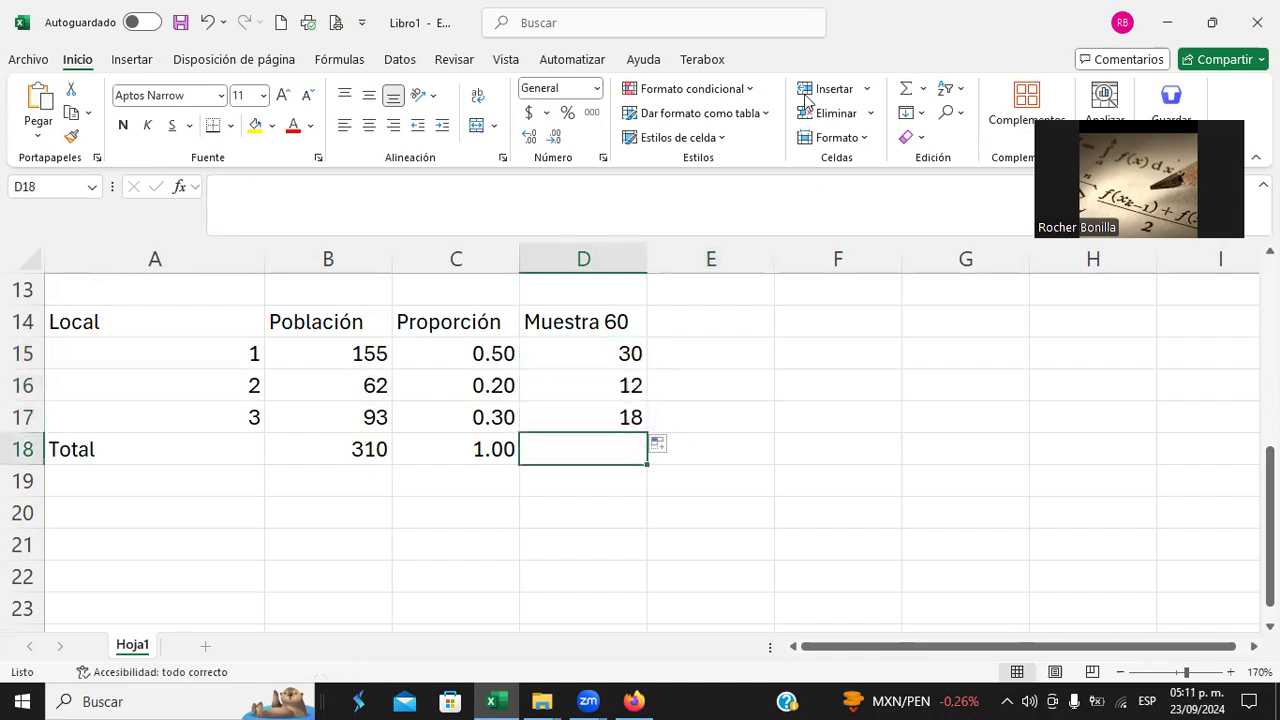
click(905, 89)
key(Return)
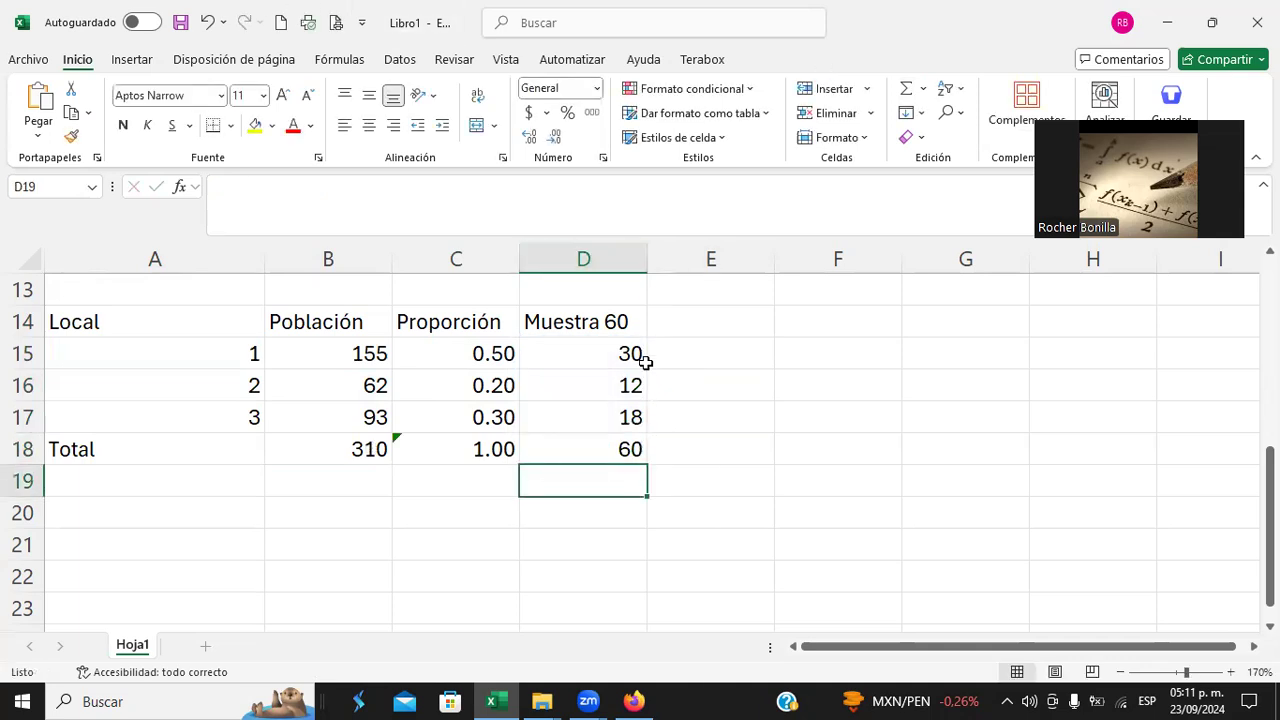
Review the sample sizes in D15:D17 and enter 30 for Local 1 in part b of the Moodle quiz.
click(598, 360)
click(603, 383)
click(604, 418)
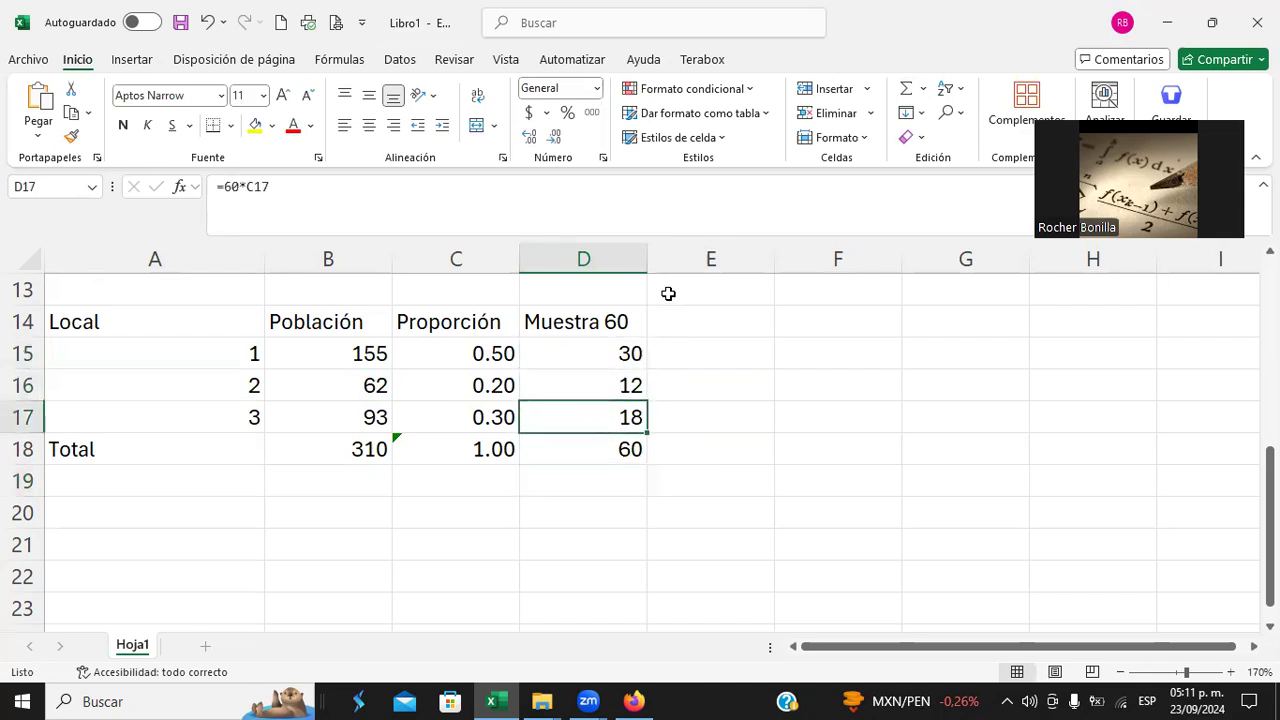
key(alt+Tab)
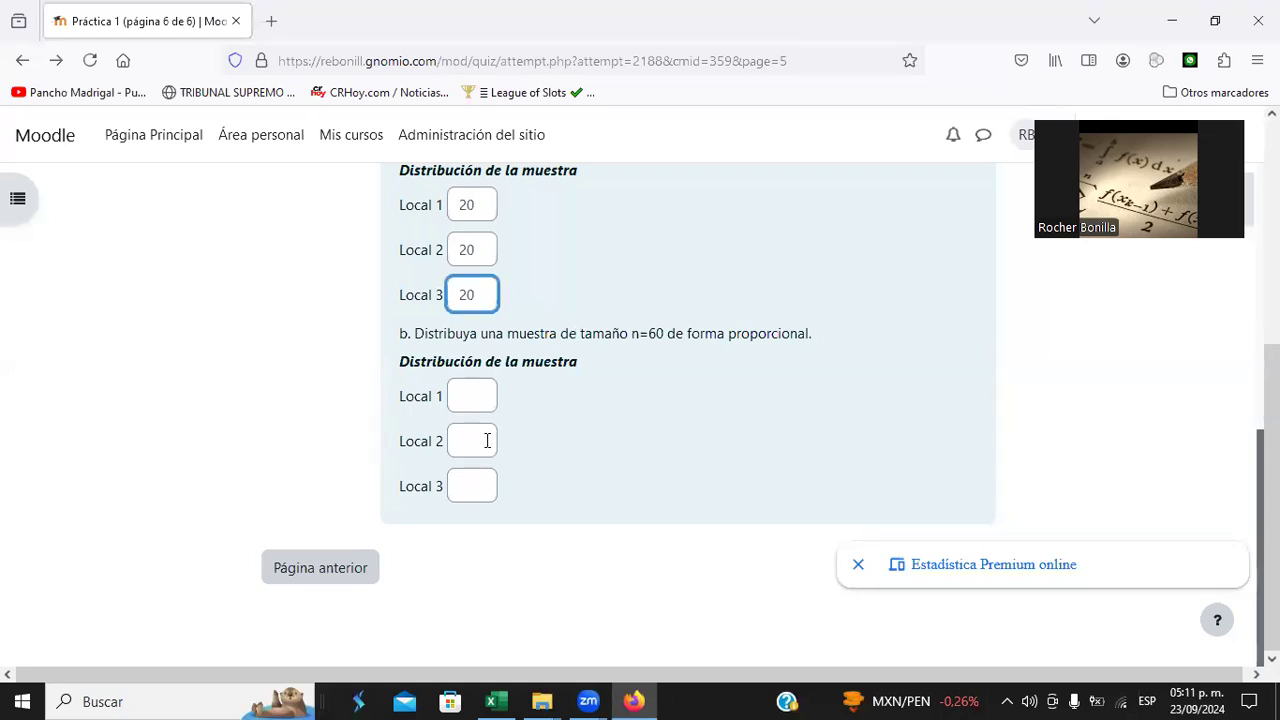
click(474, 398)
key(alt+Tab)
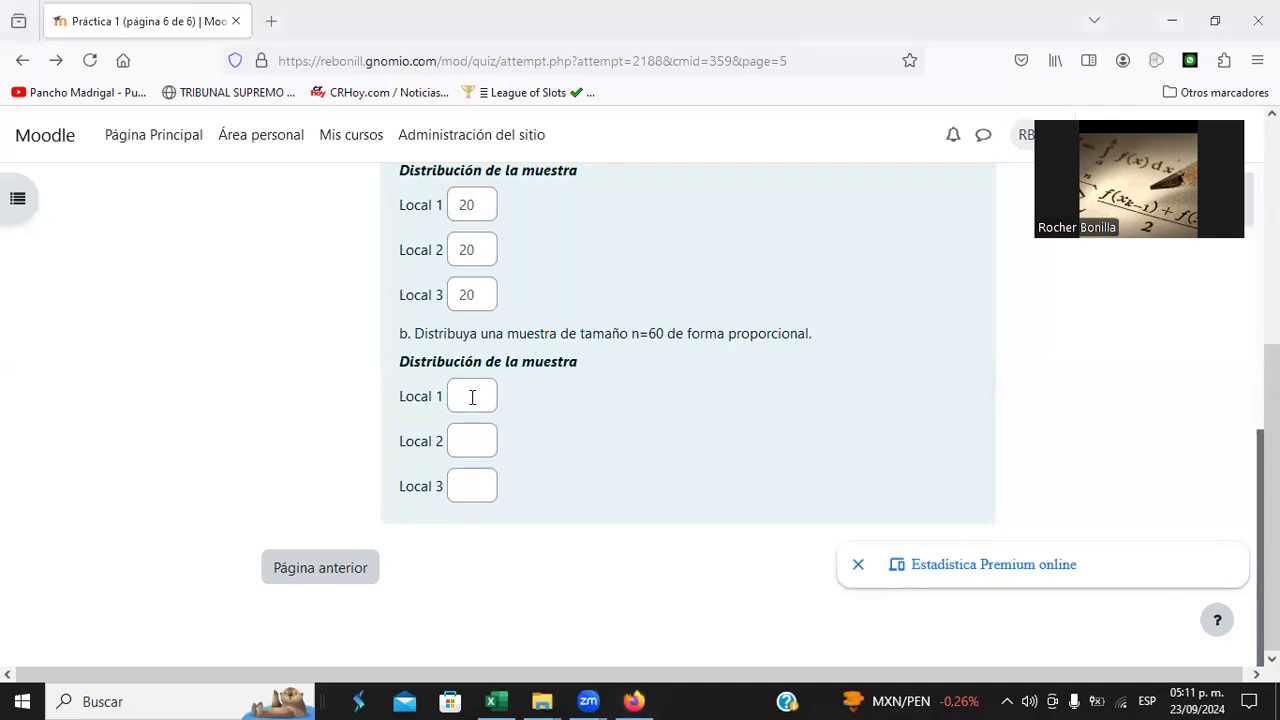
key(alt+Tab)
text(30)
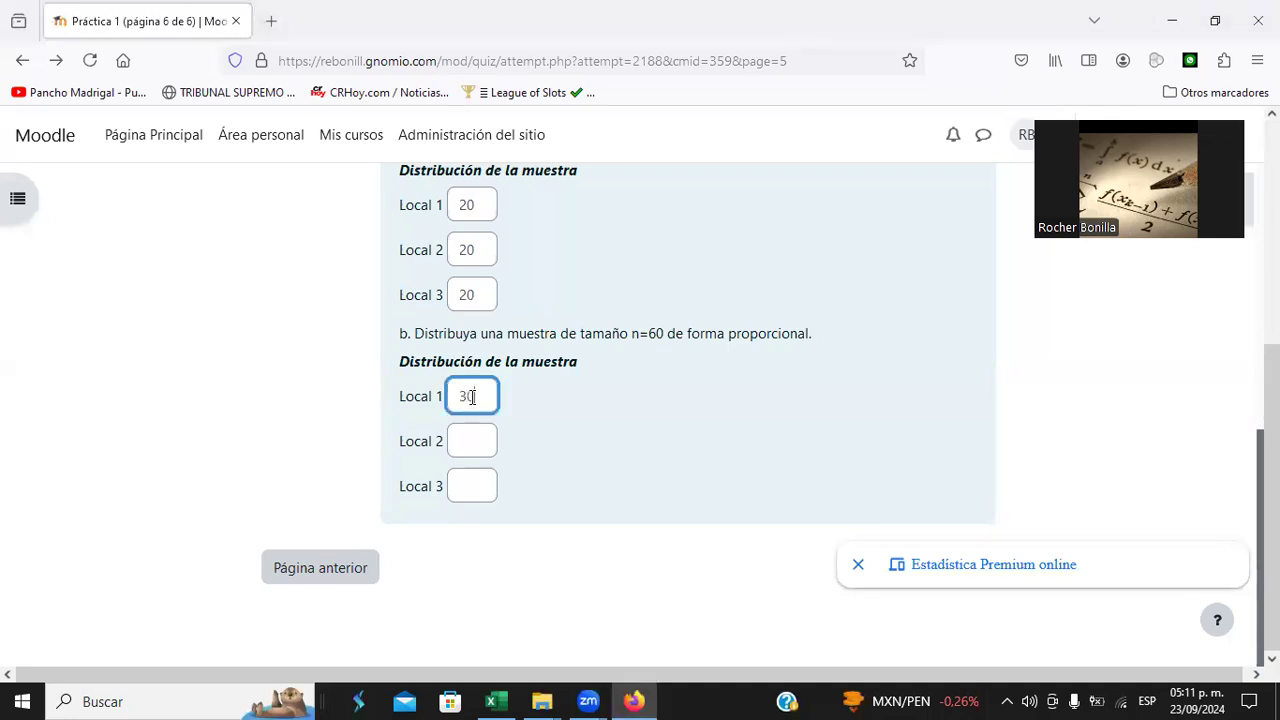
Recheck the Excel results and enter 12 for Local 2 and 18 for Local 3 in part b of the Moodle quiz.
key(alt+Tab)
key(alt+Tab)
key(alt+Tab)
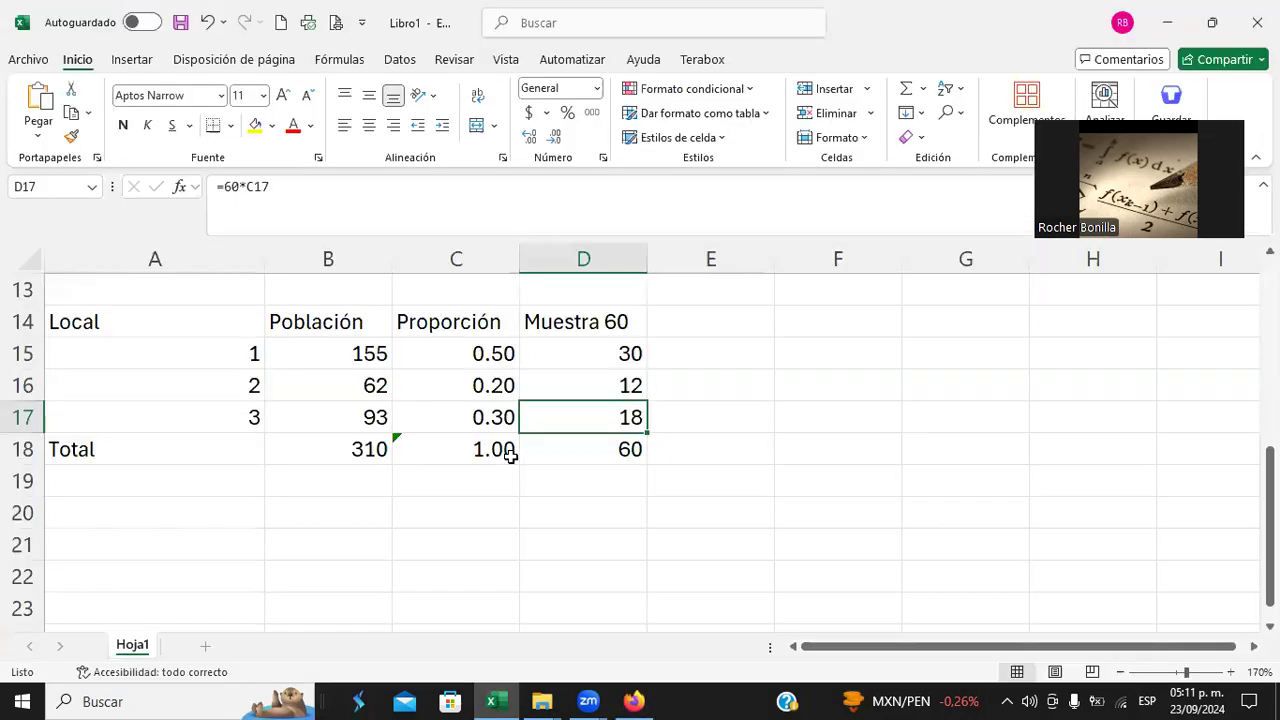
key(alt+Tab)
click(489, 441)
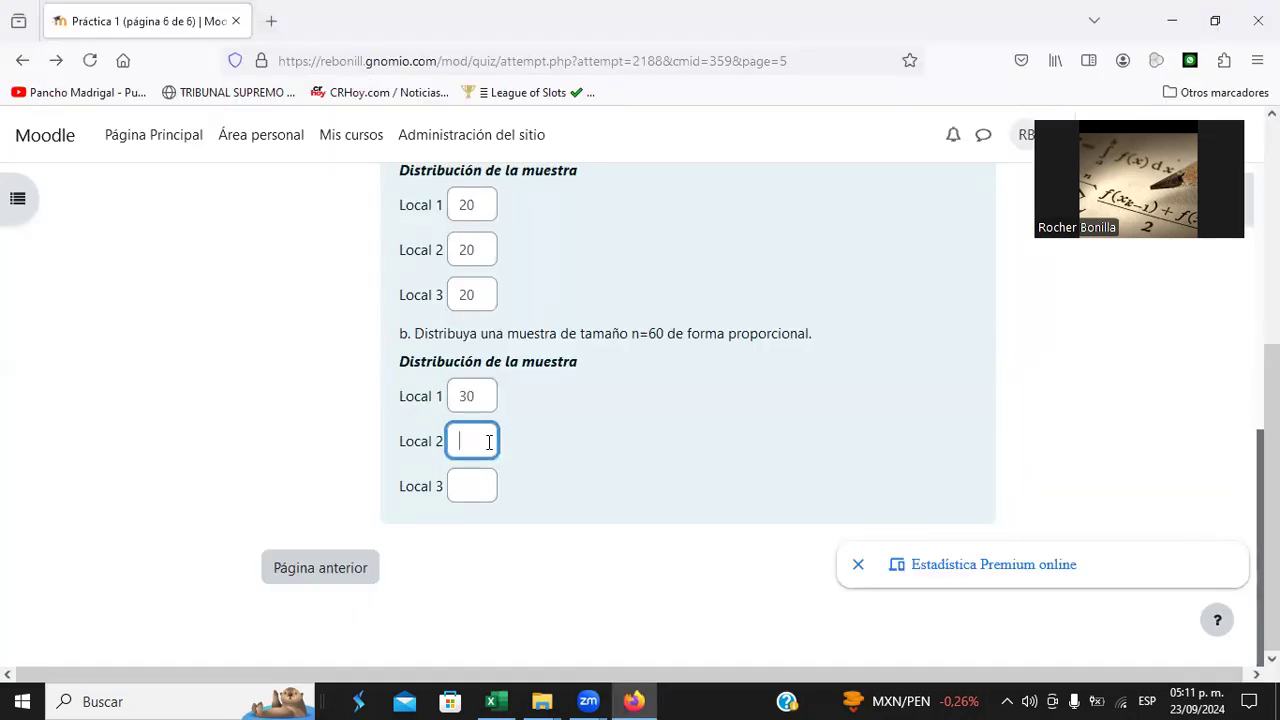
text(12)
click(486, 490)
text(18)
scroll(609, 333, up, 1)
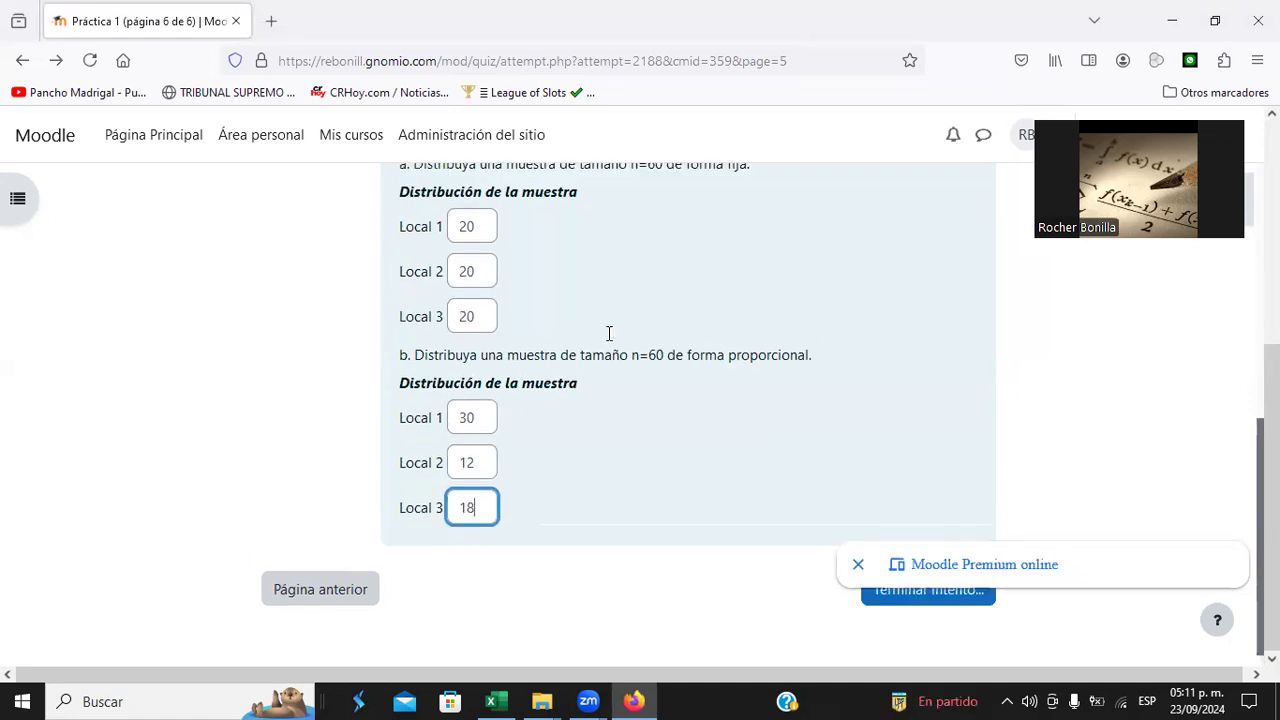
scroll(600, 334, up, 5)
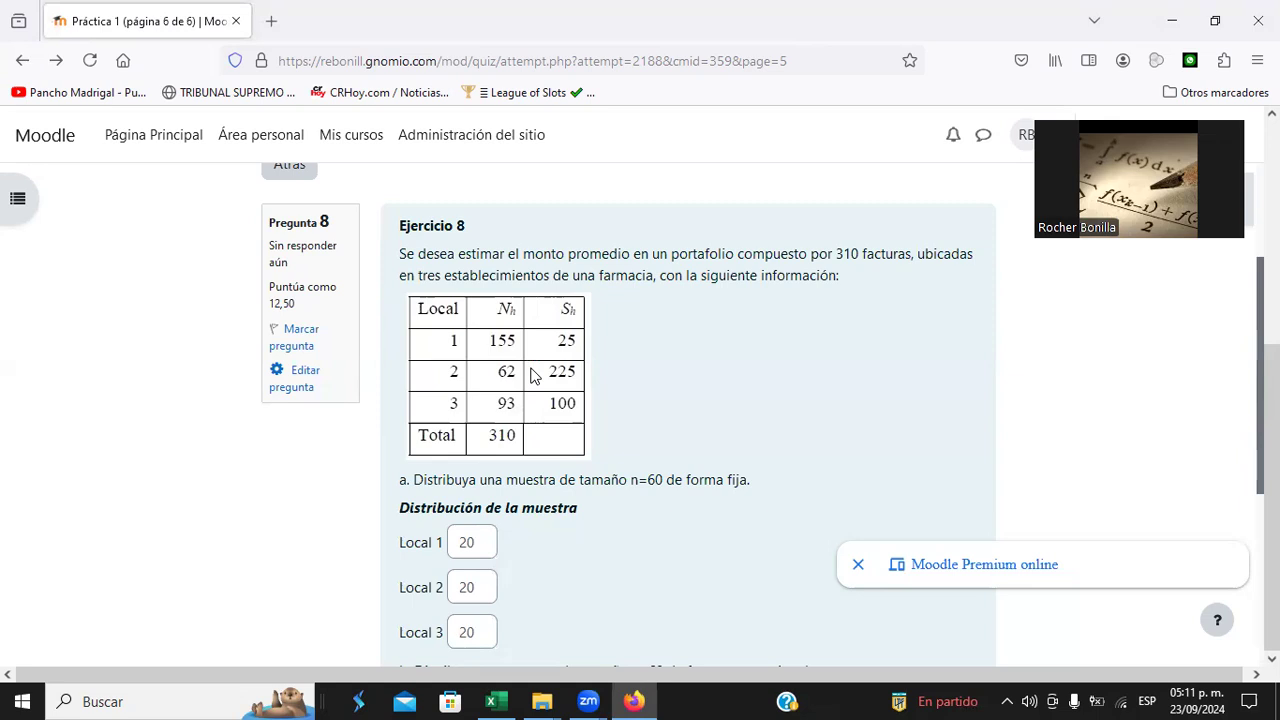
scroll(617, 423, down, 5)
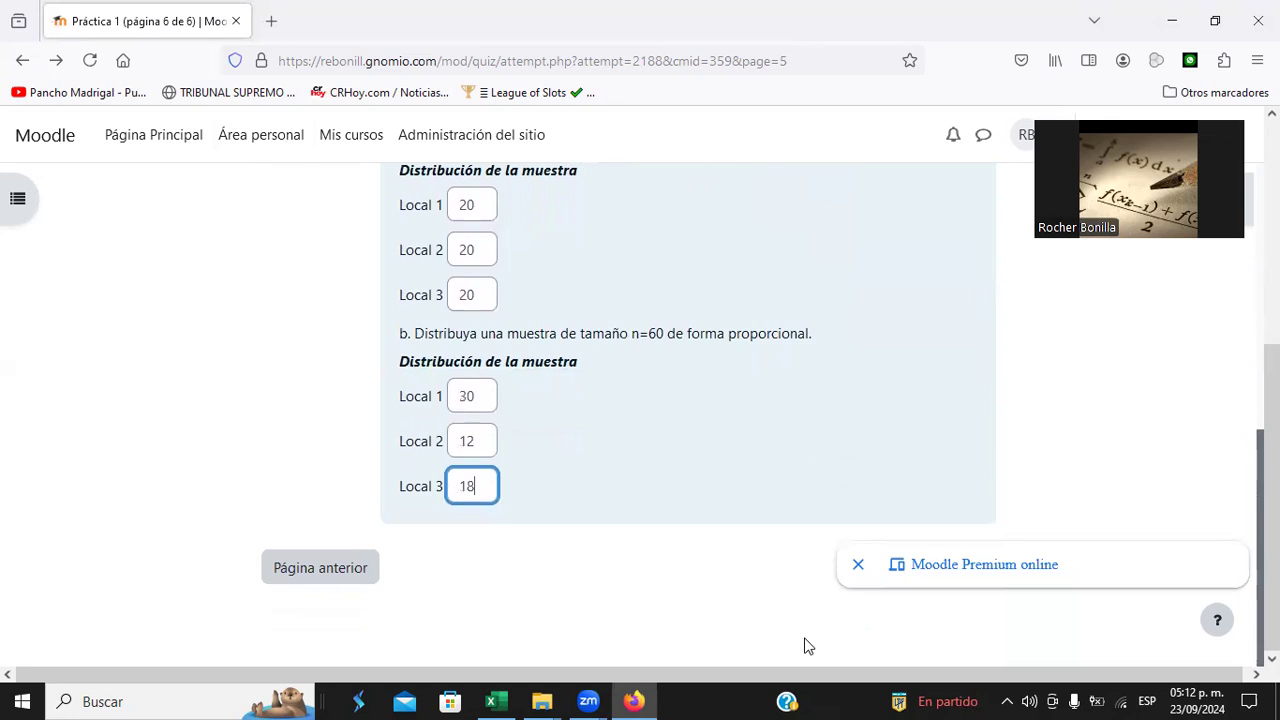
scroll(700, 457, up, 5)
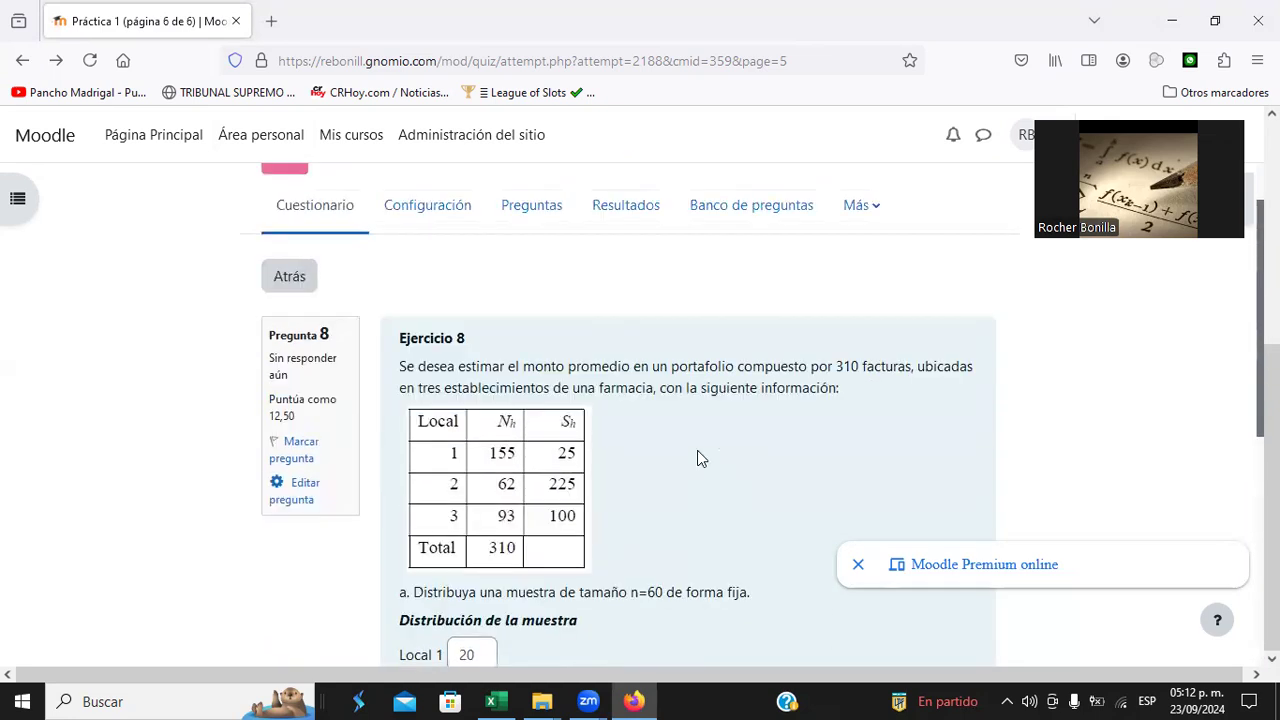
scroll(700, 457, down, 2)
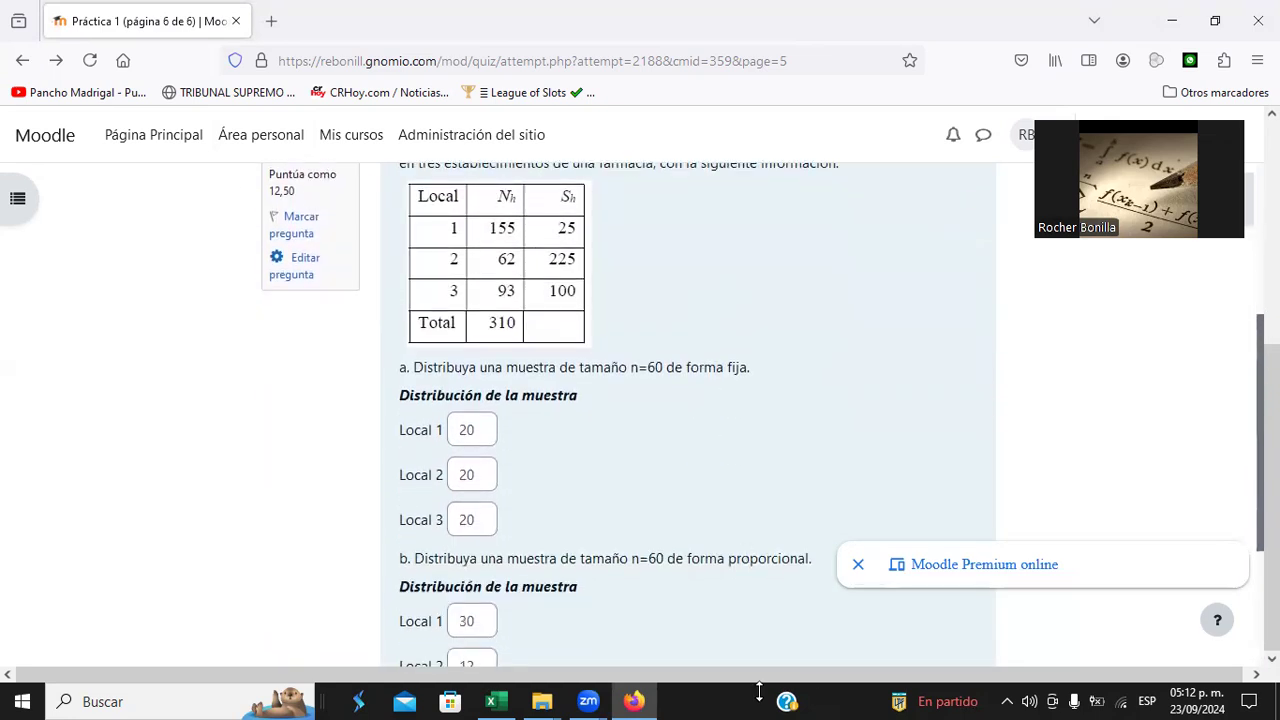